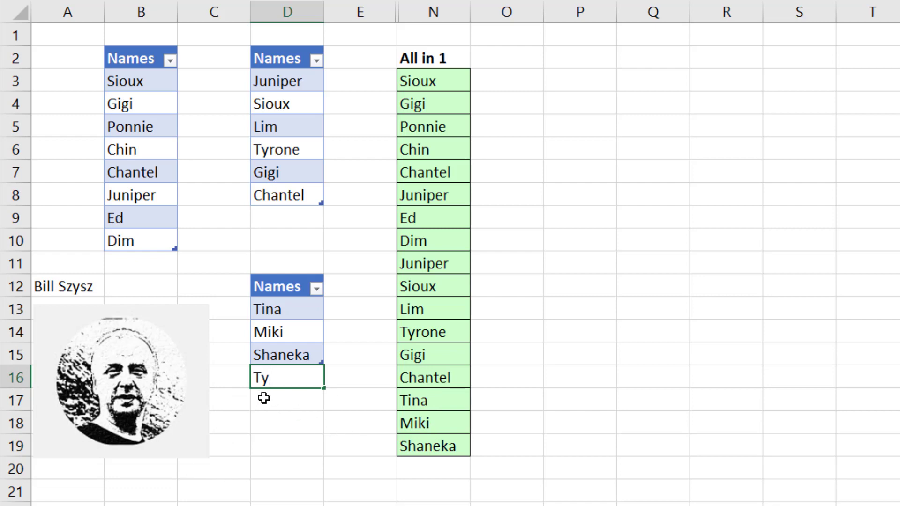
Step: Enter Ty in D16 so the third Names table expands and All in 1 updates
key(Return)
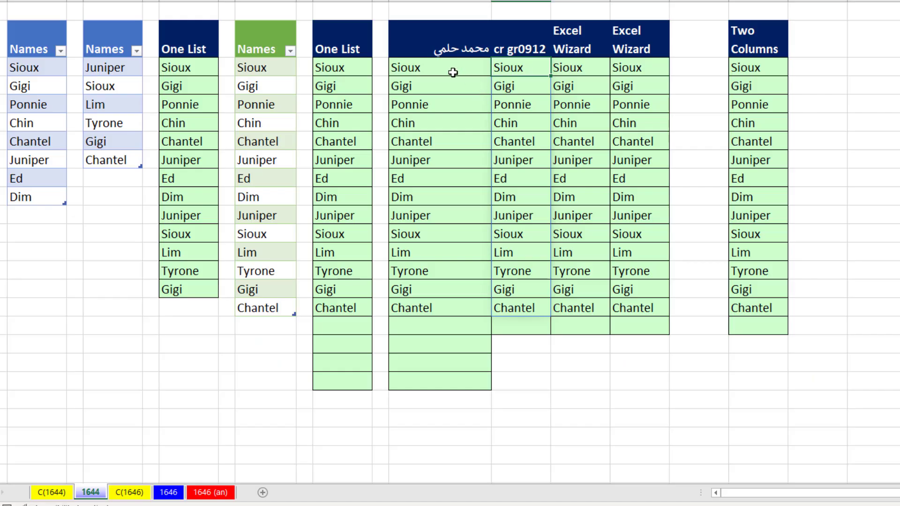
Step: Inspect the formulas of the three earlier solution columns without changing them
double_click(453, 70)
key(Escape)
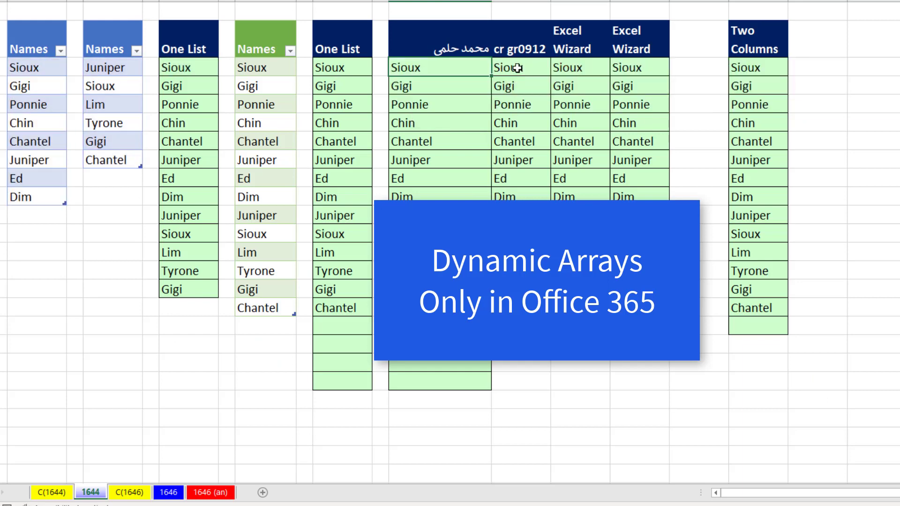
double_click(508, 68)
key(Escape)
double_click(567, 68)
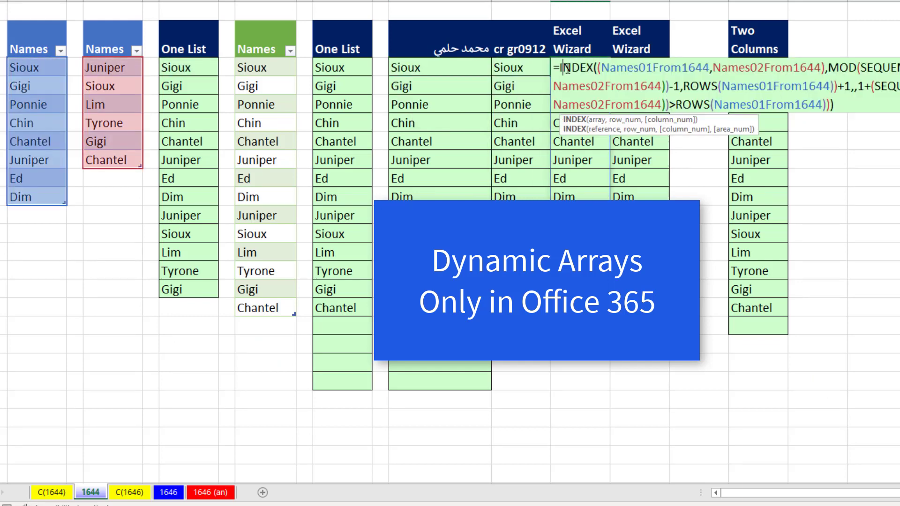
key(Escape)
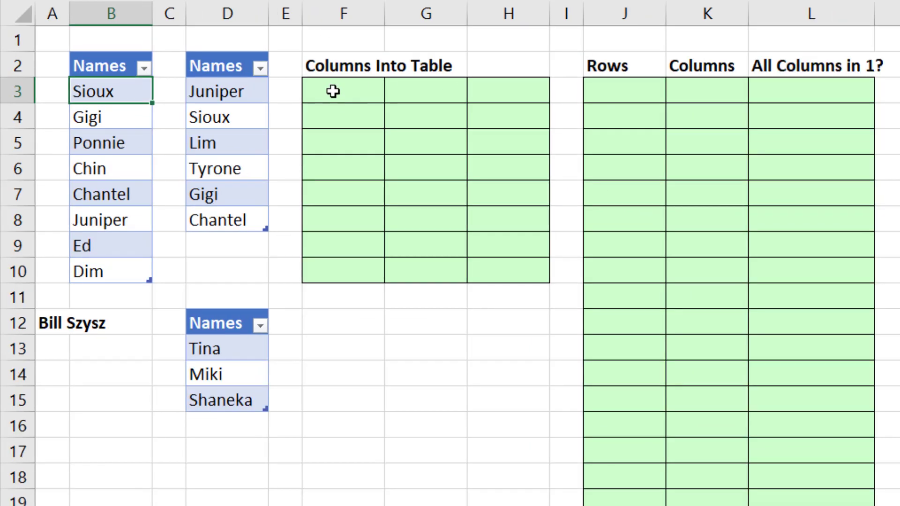
Step: Start F3 with =CHOOSE({1,2,3} as the column index array
click(305, 88)
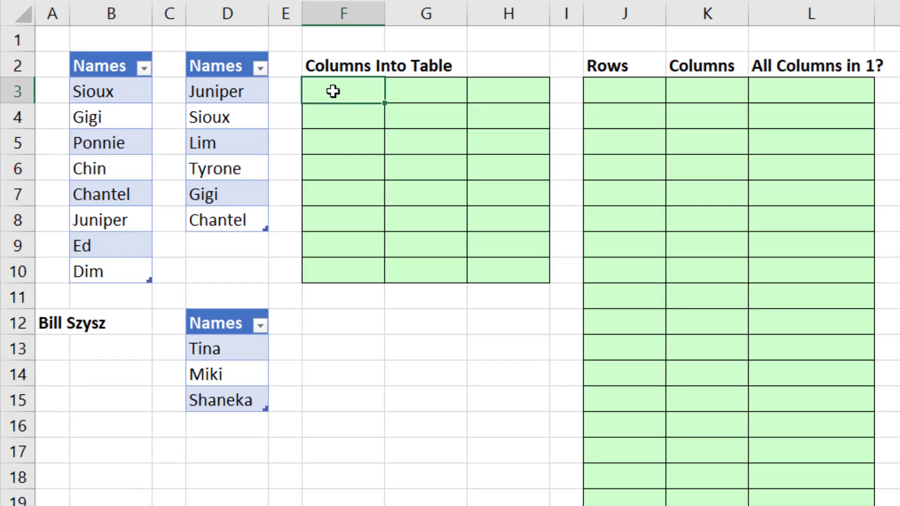
text(=cho)
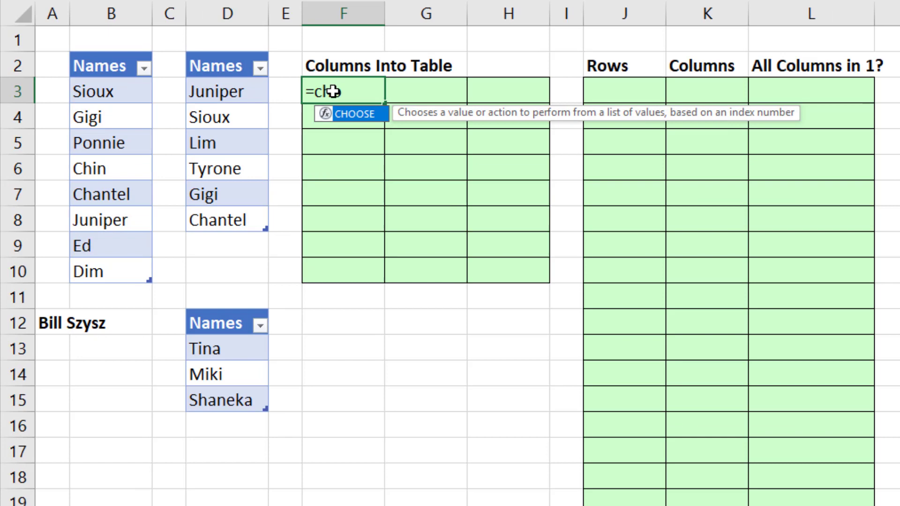
key(Tab)
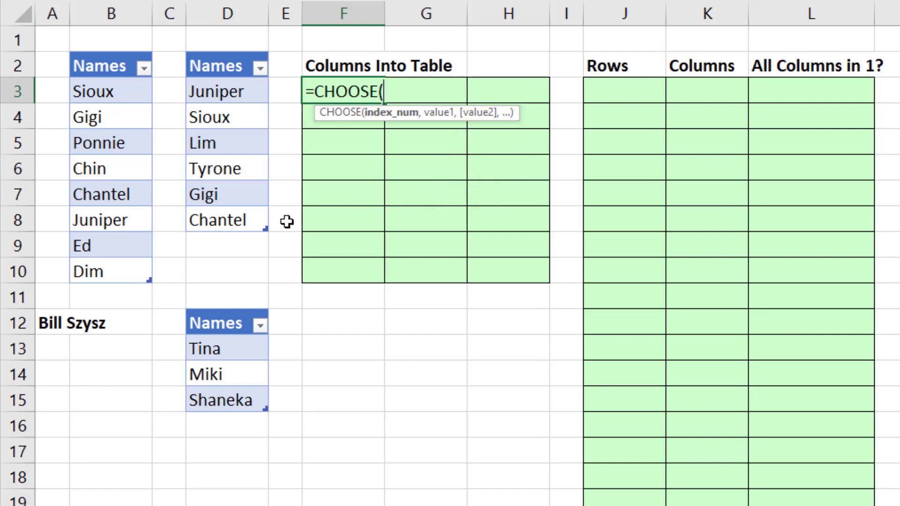
text({)
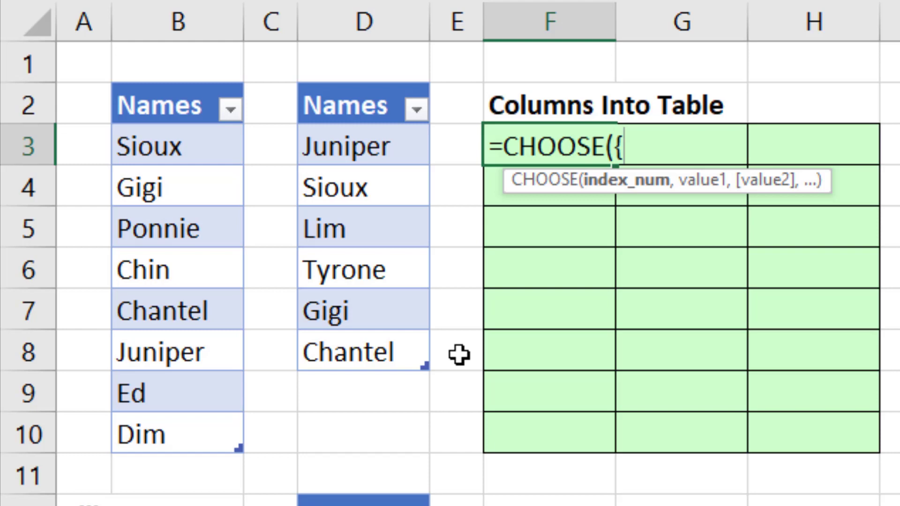
text(1,2,3})
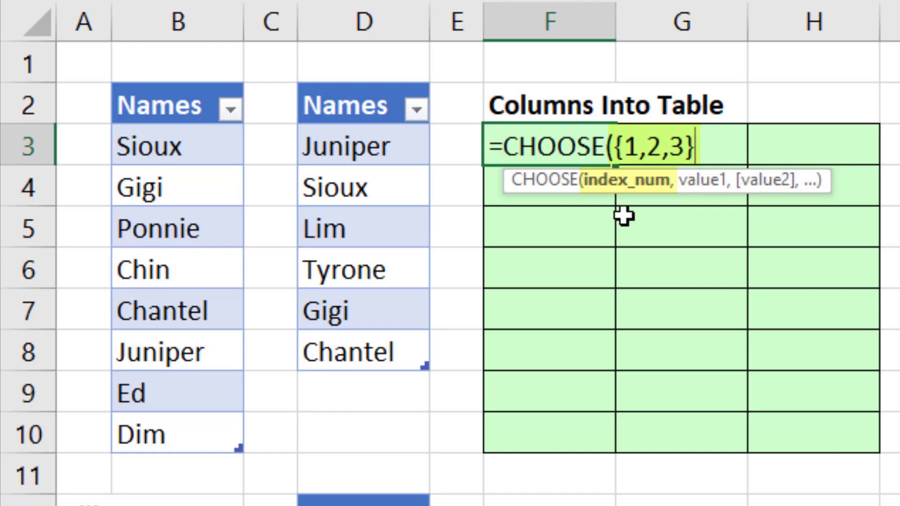
Step: Add Names01, Names02 and Names03 as CHOOSE's arguments and close the parenthesis
text(,)
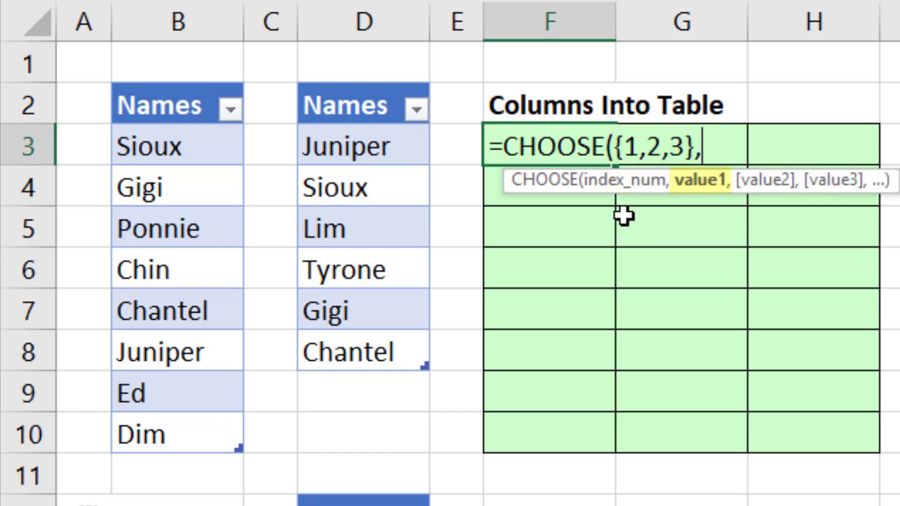
text(nam)
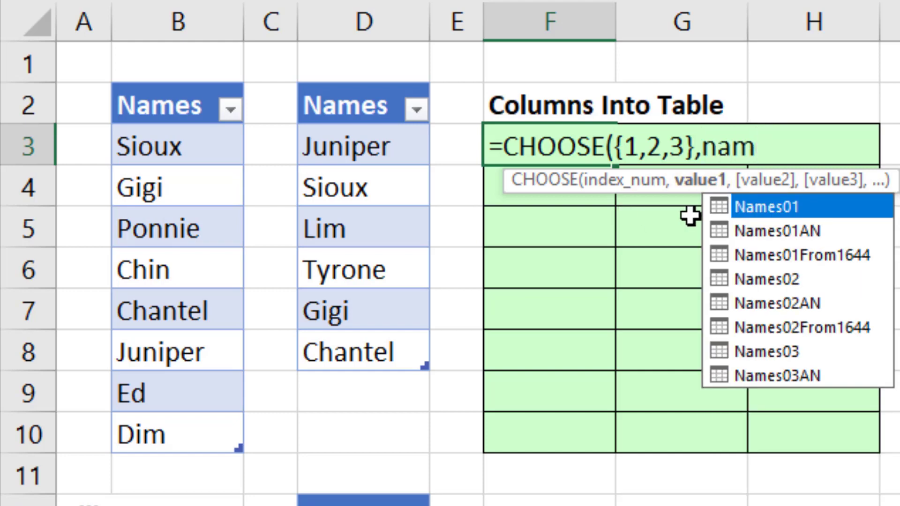
key(Tab)
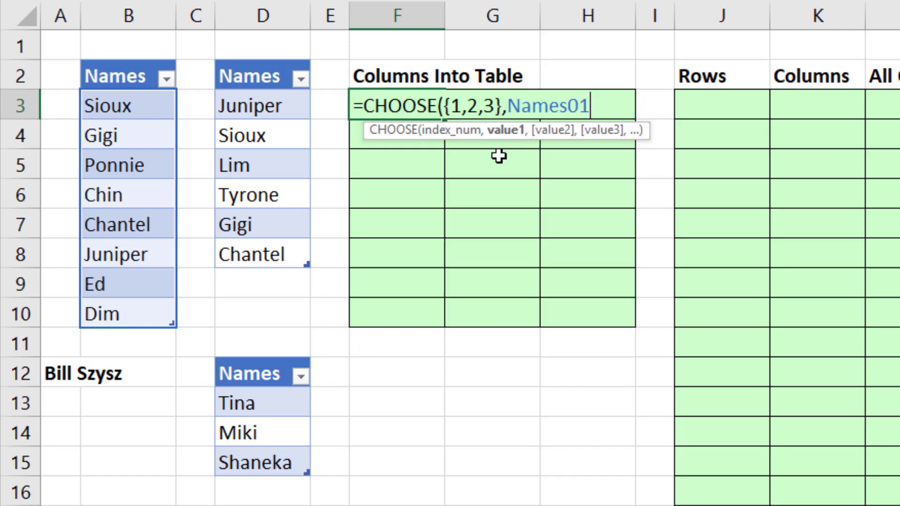
text(,)
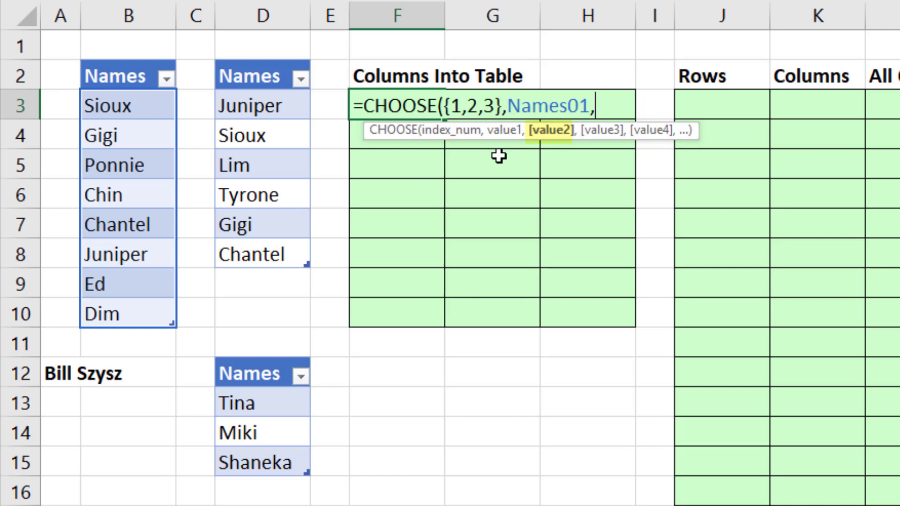
text(nam)
key(Down)
key(Down)
key(Down)
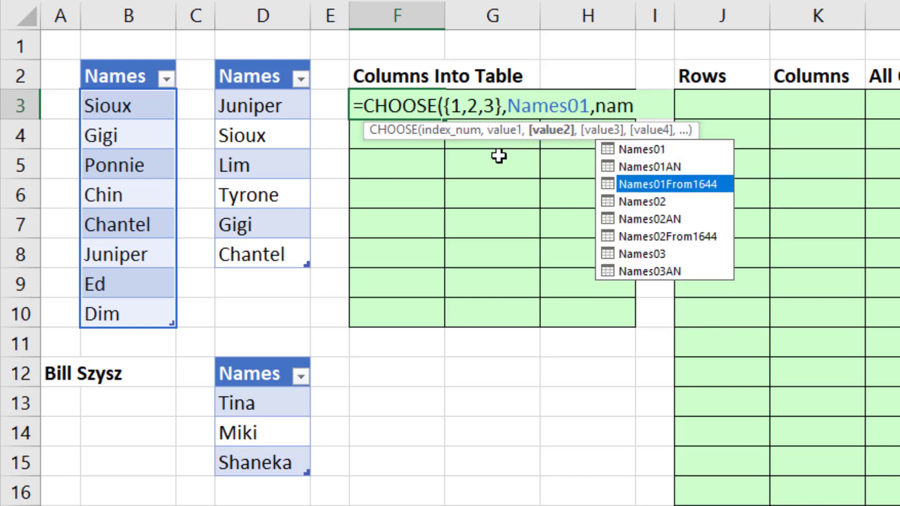
key(Tab)
text(,nam)
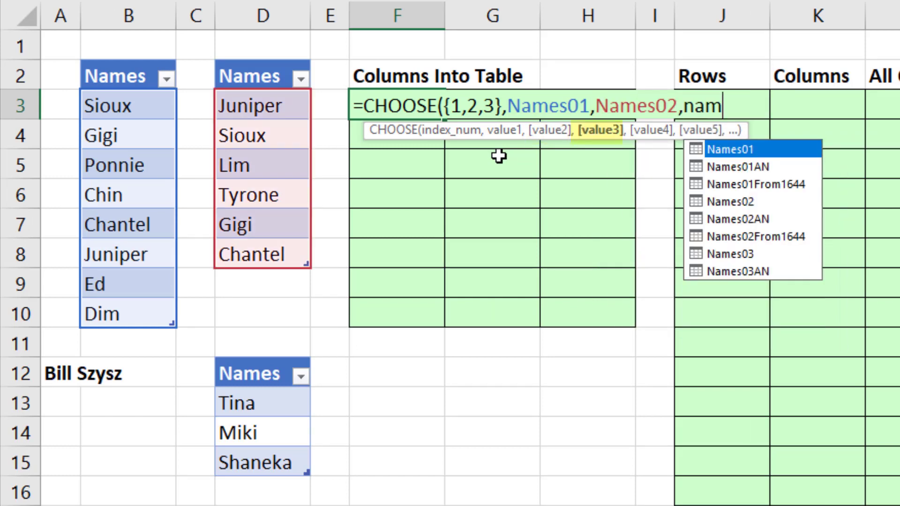
key(Down)
key(Down)
key(Down)
key(Down)
key(Down)
key(Down)
key(Tab)
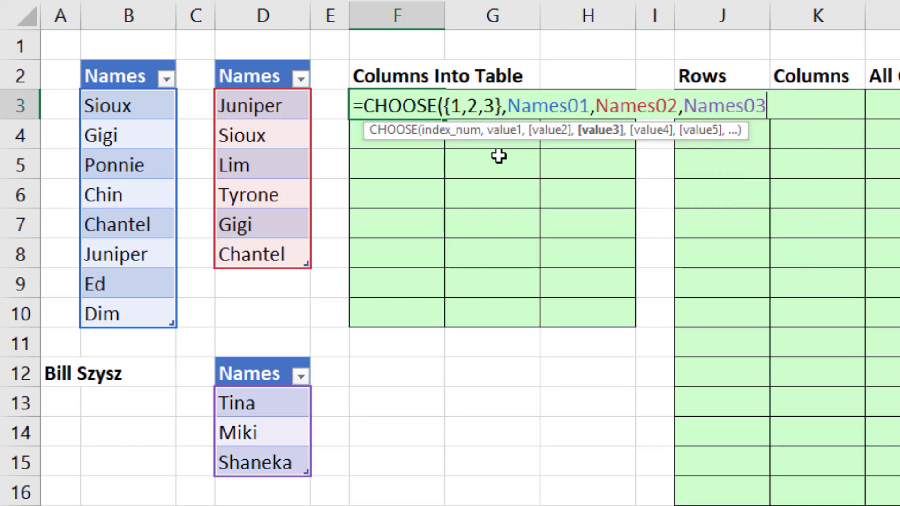
text())
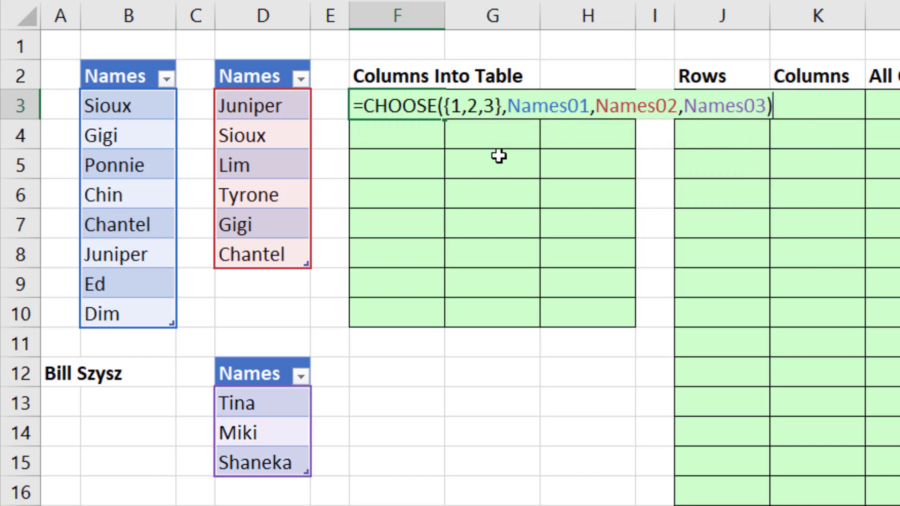
click(449, 108)
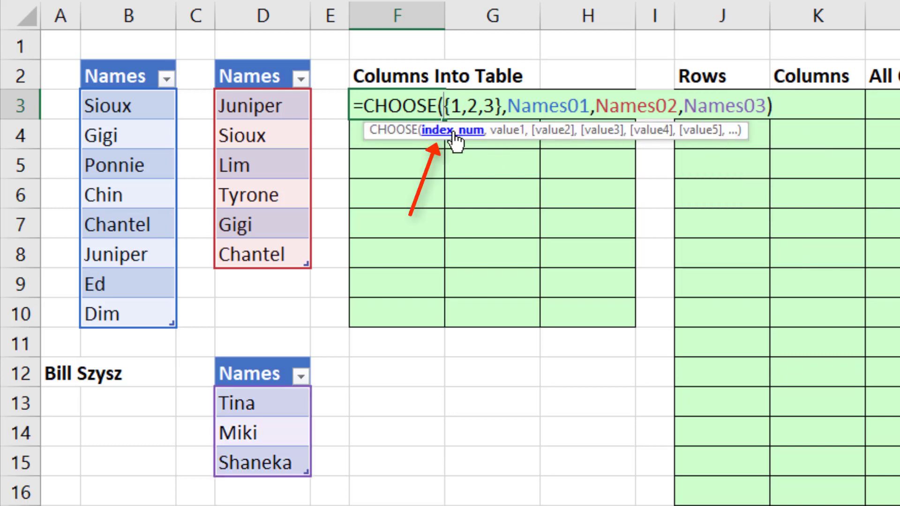
click(453, 136)
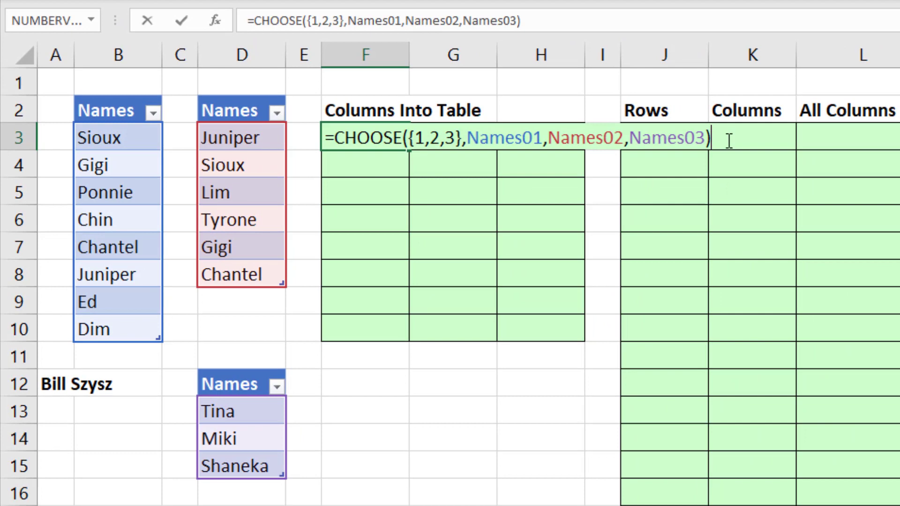
Step: Commit the CHOOSE formula so the lists spill across F3:H10, then check G5 and F3
key(Return)
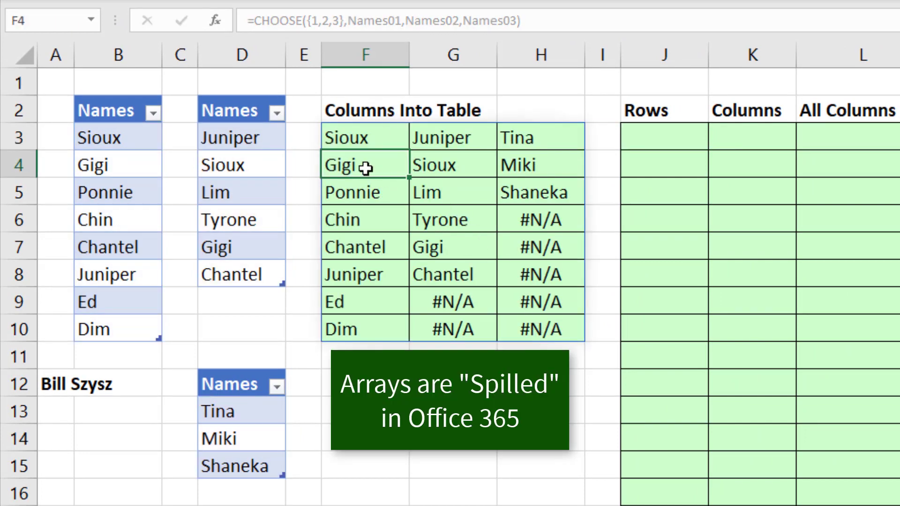
click(446, 187)
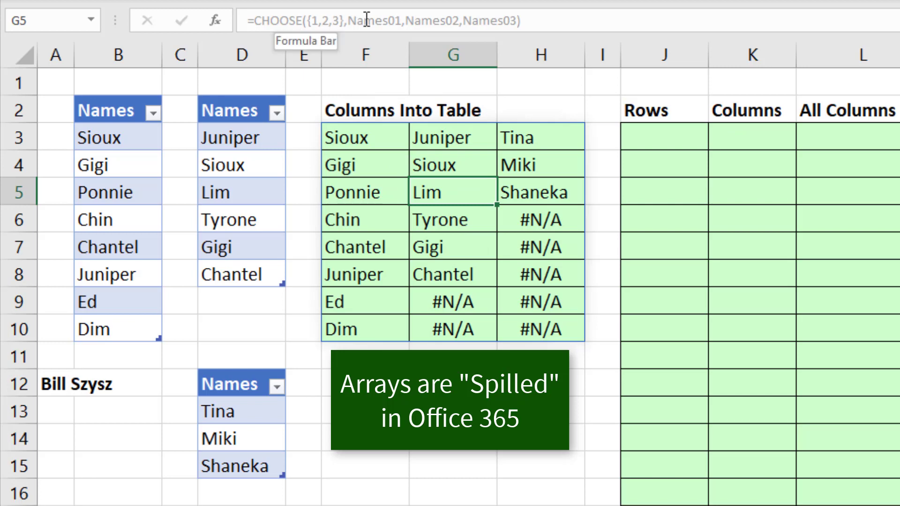
click(355, 133)
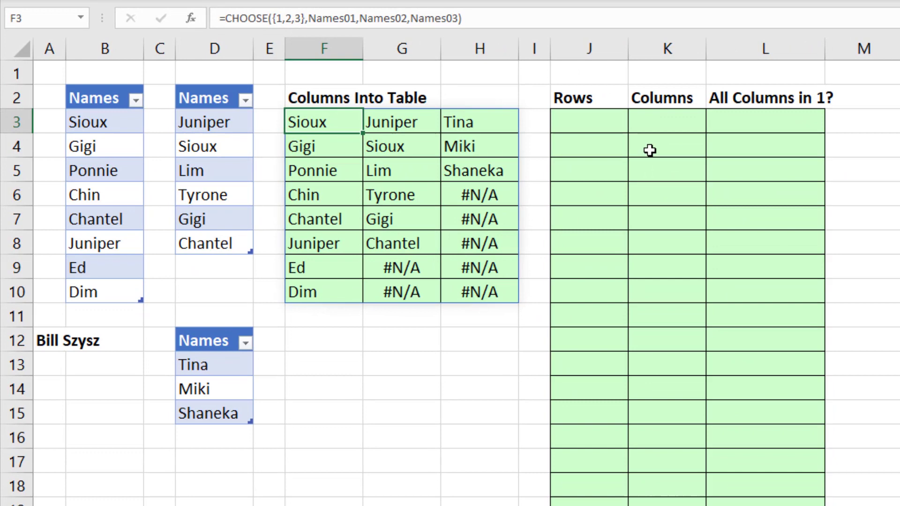
click(731, 120)
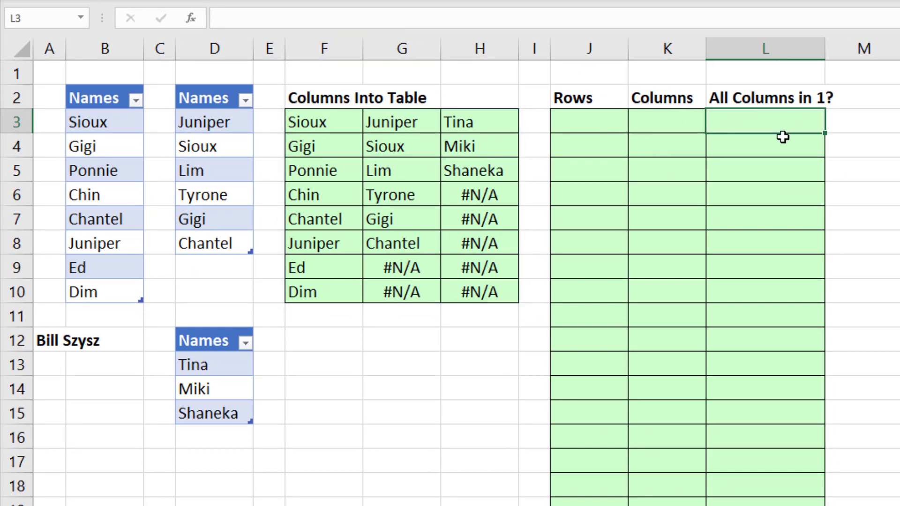
text(=in)
key(Tab)
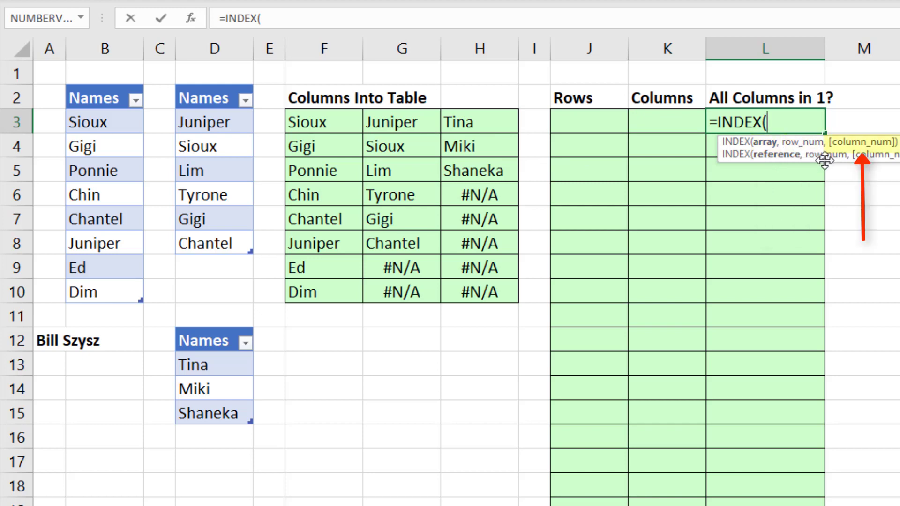
key(Escape)
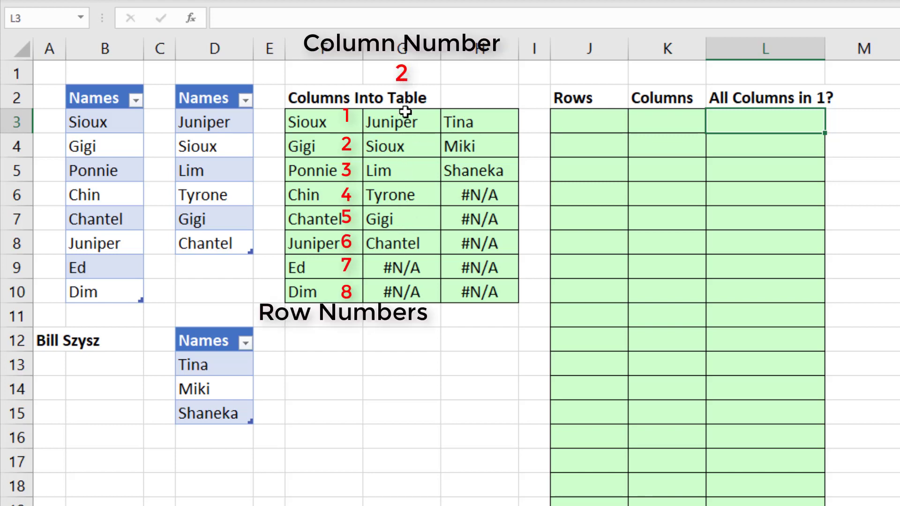
click(591, 123)
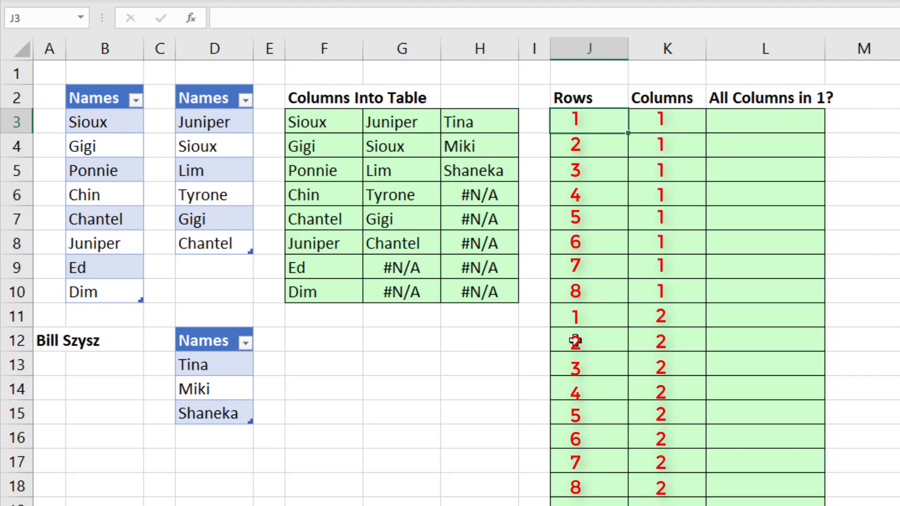
Step: In J3, build =SEQUENCE(ROWS(F3#)*COLUMNS(F3#) to count the spilled table's cells
text(=s)
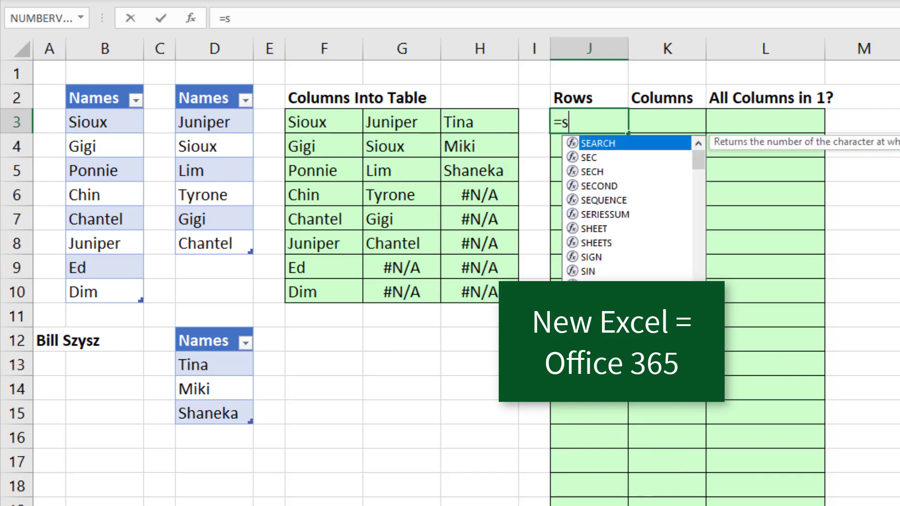
text(eq)
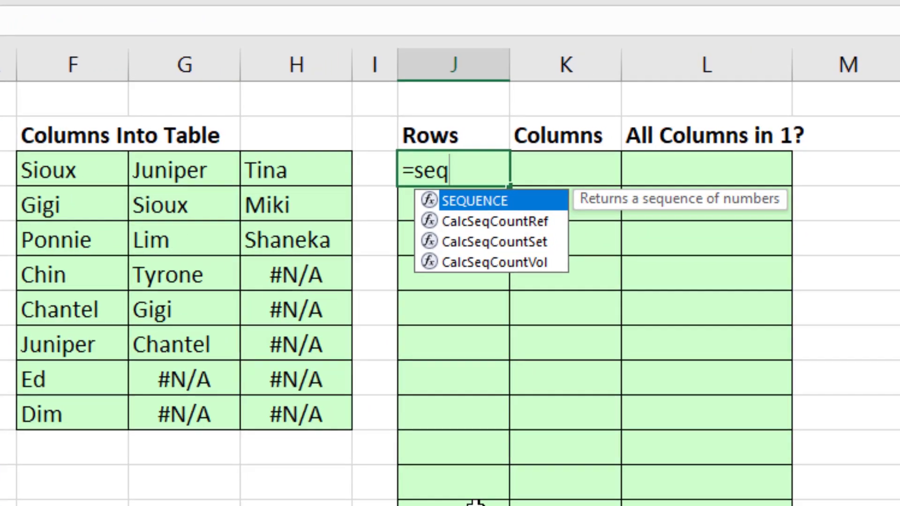
key(Tab)
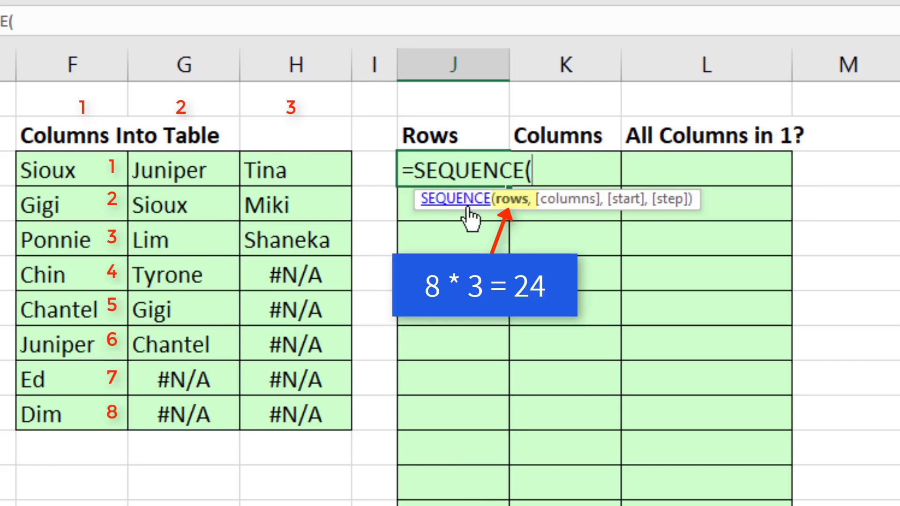
text(ro)
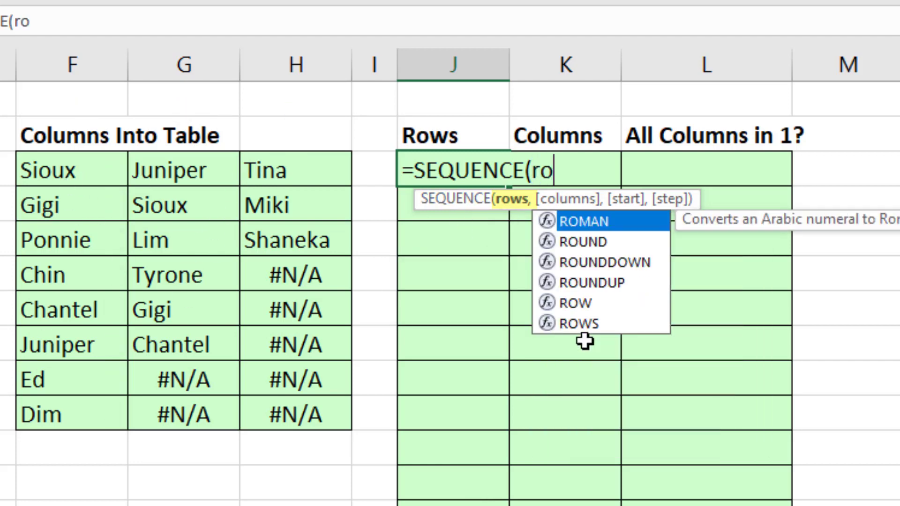
text(ws)
key(Tab)
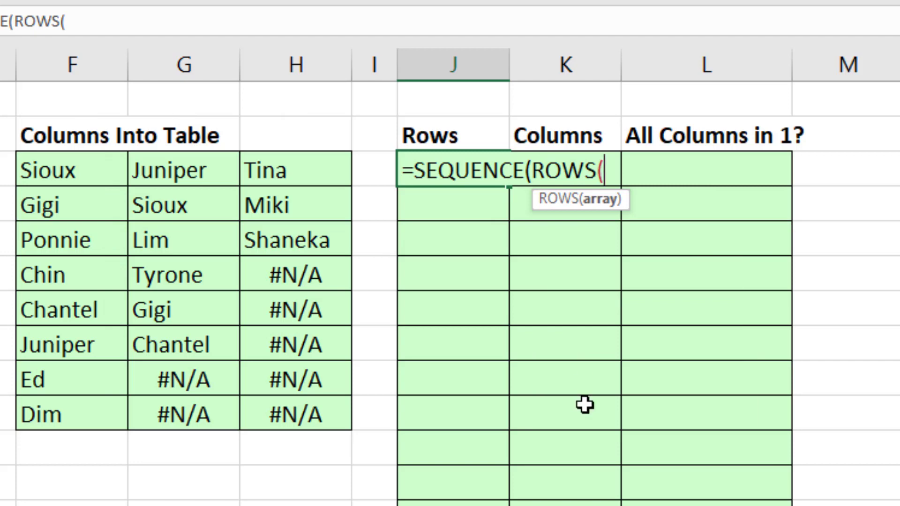
click(52, 175)
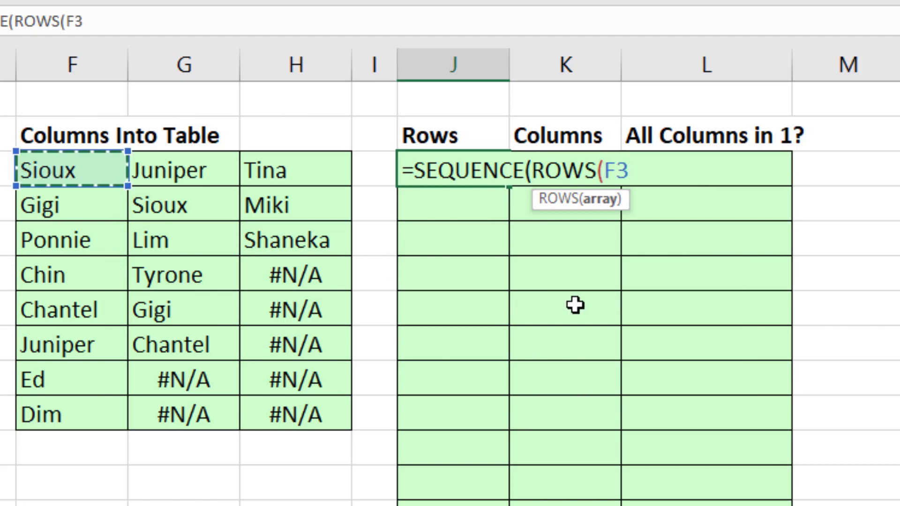
text(#)
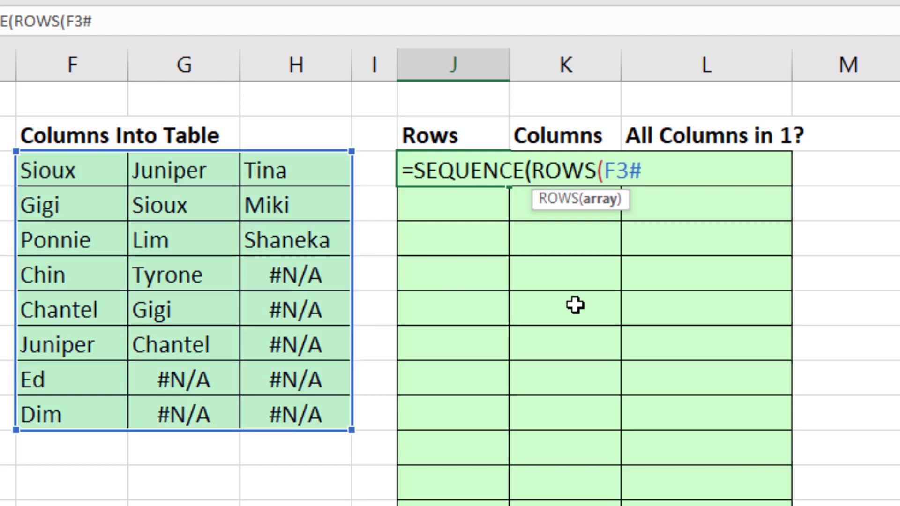
text())
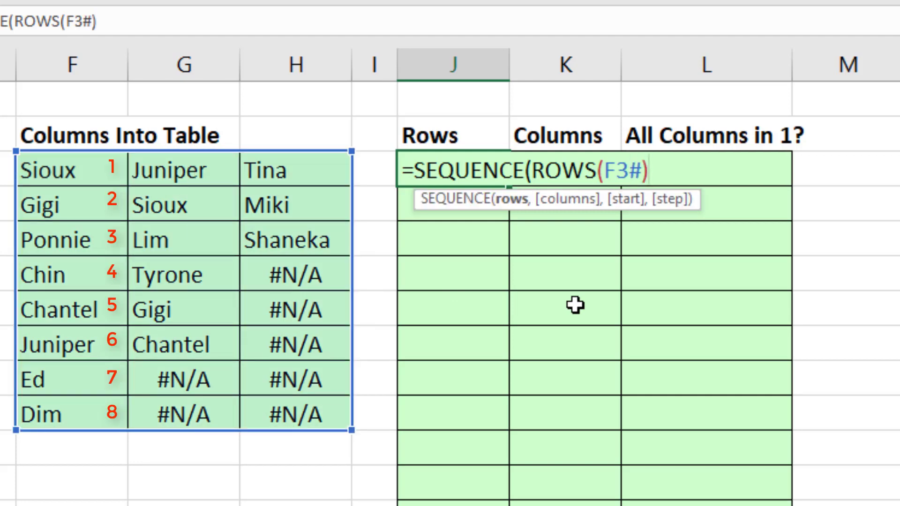
text(*column)
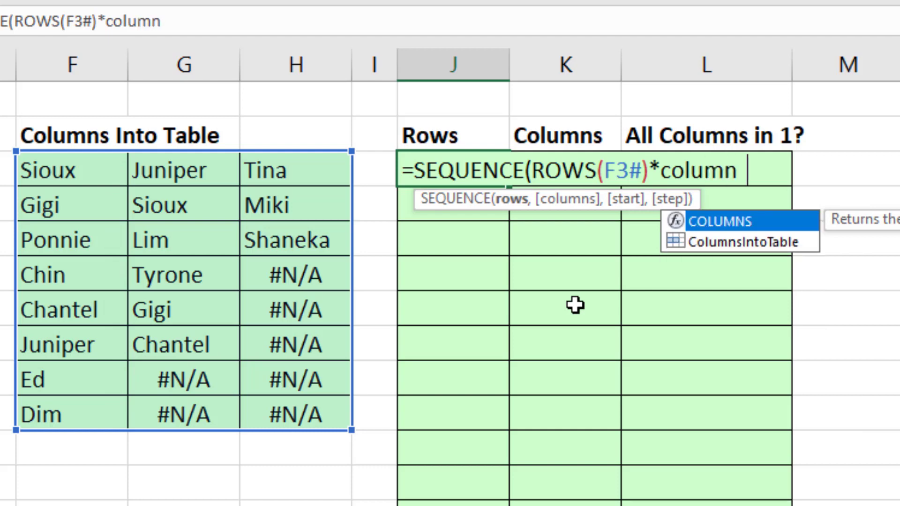
key(Tab)
text(F3#)
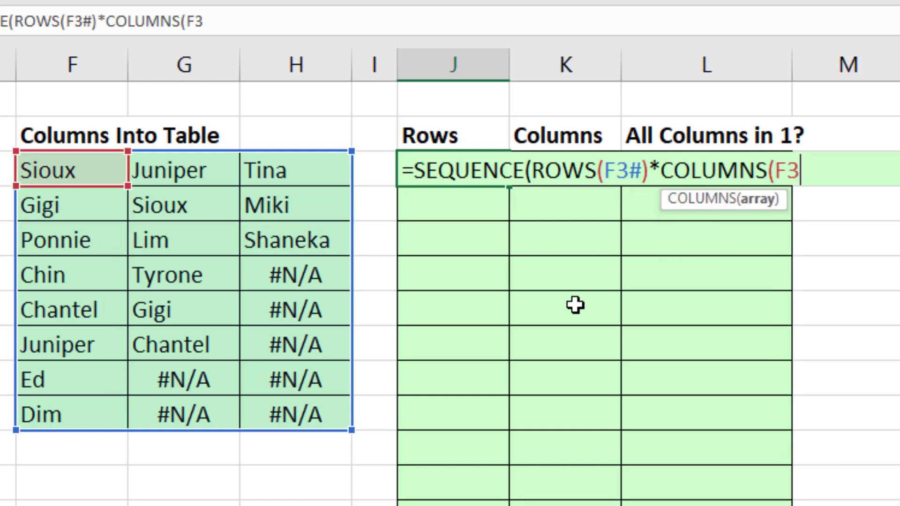
text())
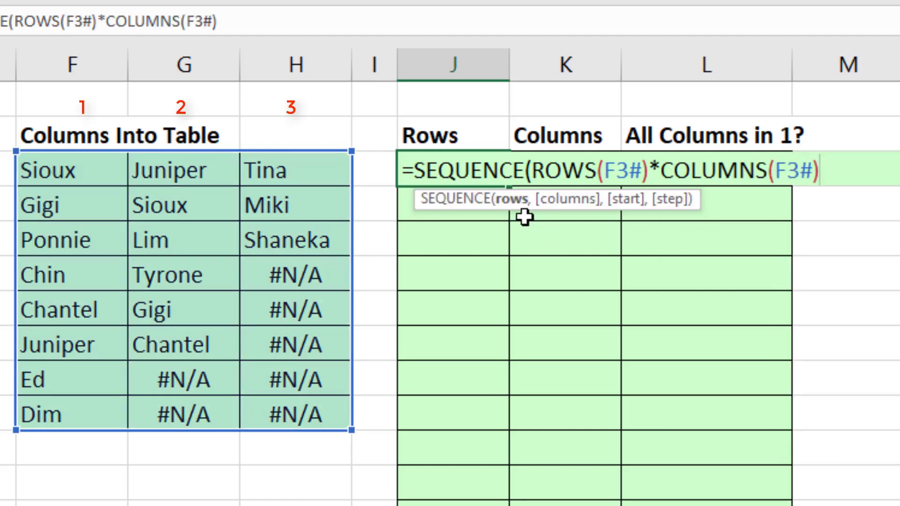
Step: Confirm ROWS*COLUMNS evaluates to 24, then finish the formula so J3 spills 1 to 24
key(ctrl+shift+Left)
key(ctrl+shift+Left)
key(ctrl+shift+Left)
key(ctrl+shift+Left)
key(ctrl+shift+Left)
key(ctrl+shift+Left)
key(ctrl+shift+Left)
key(ctrl+shift+Left)
key(F9)
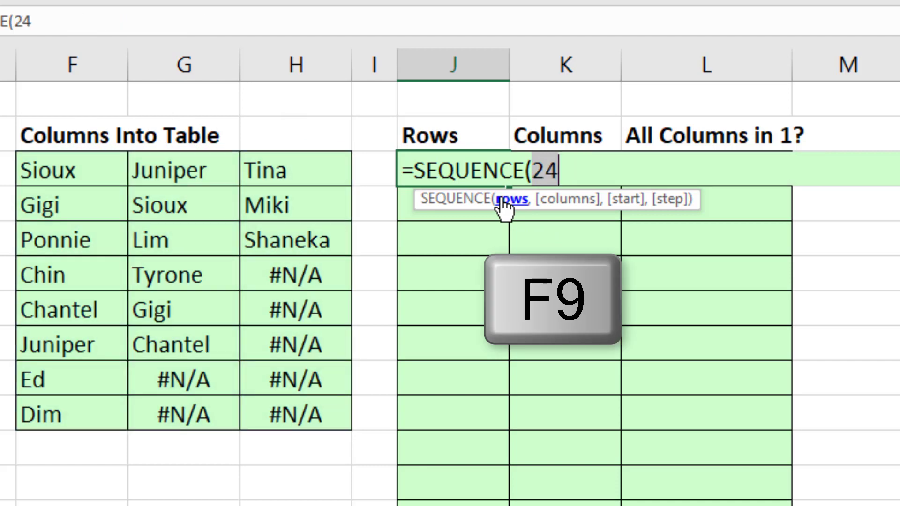
key(ctrl+z)
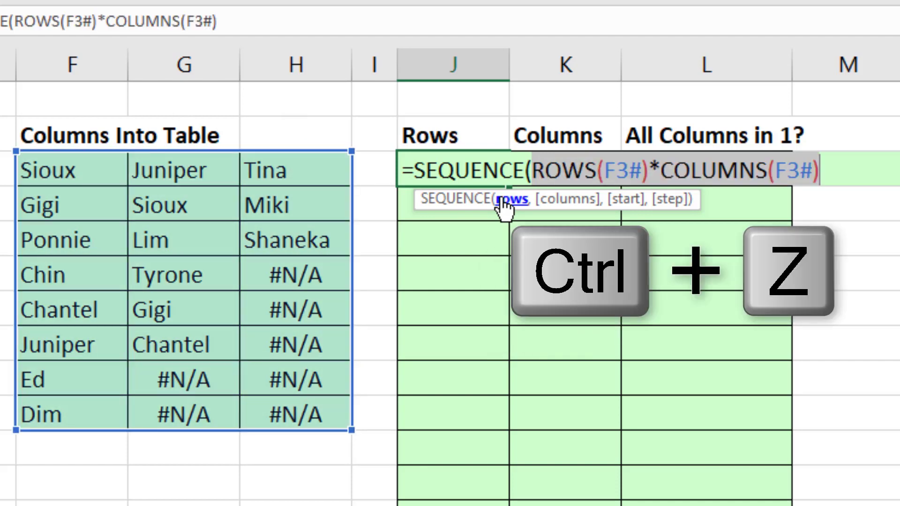
click(849, 181)
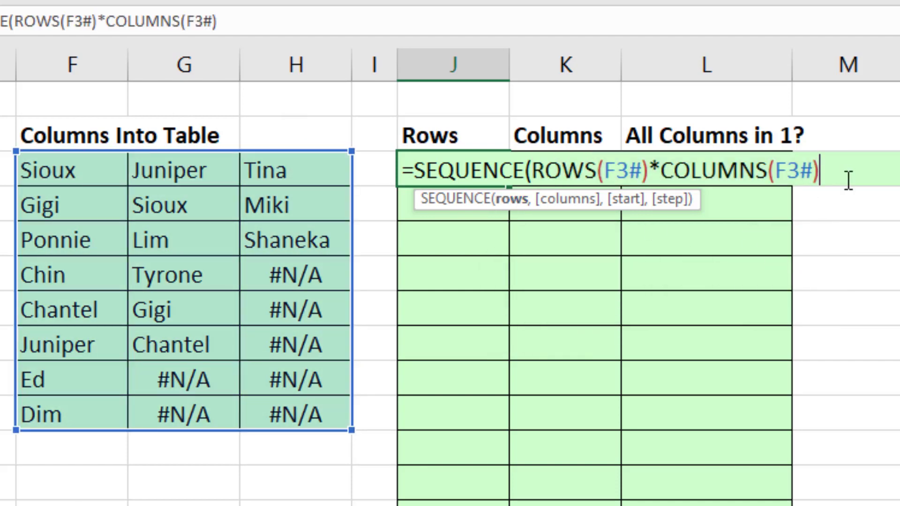
text())
key(Return)
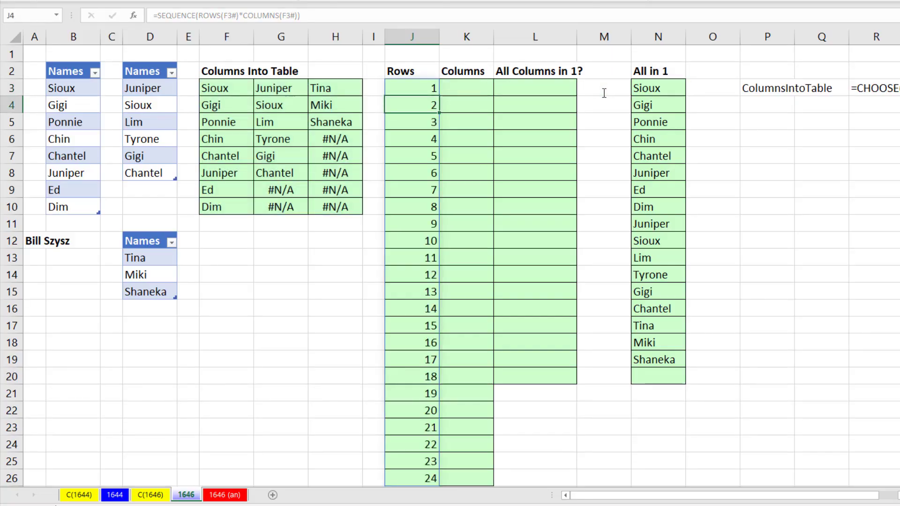
Step: Add a start argument of 0 (,,0) to J3's SEQUENCE so it runs 0 to 23
click(423, 89)
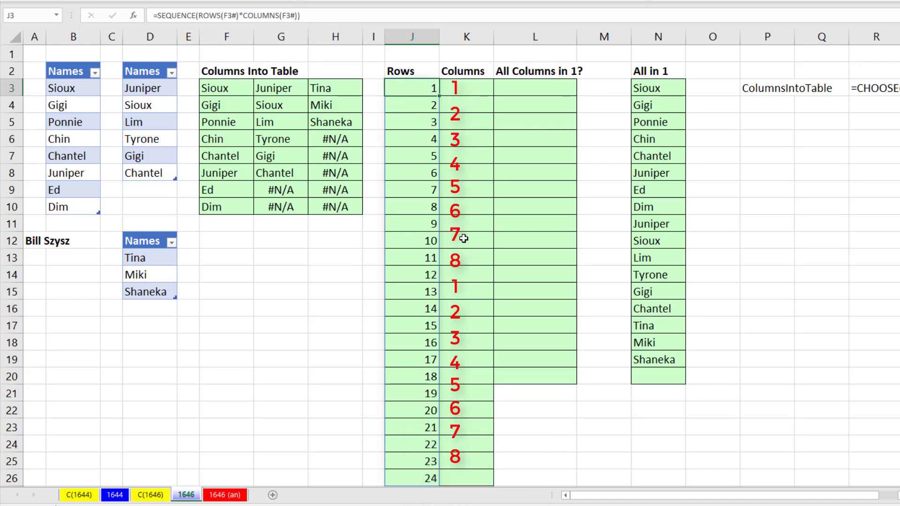
key(F2)
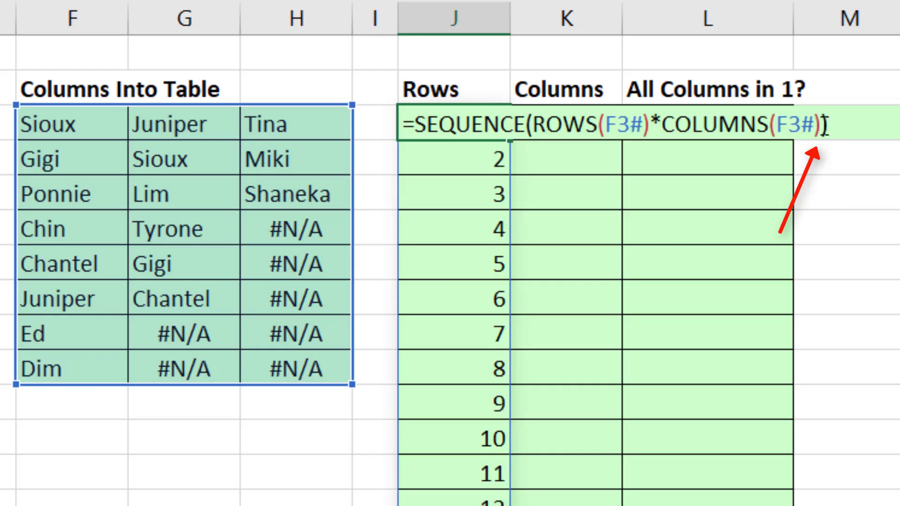
click(822, 126)
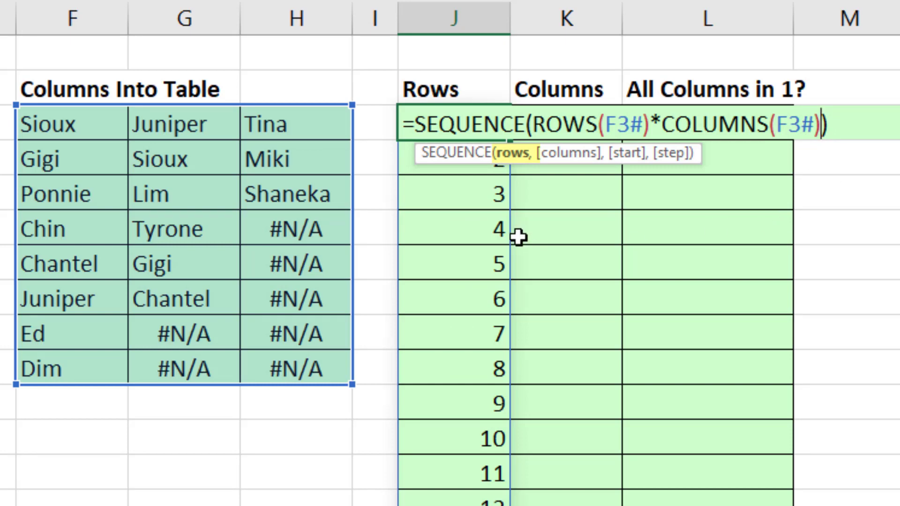
text(,)
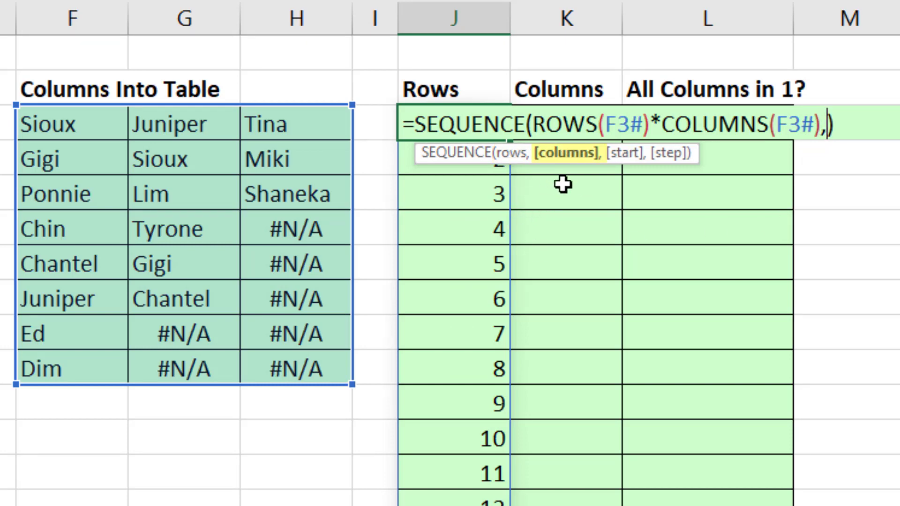
text(,)
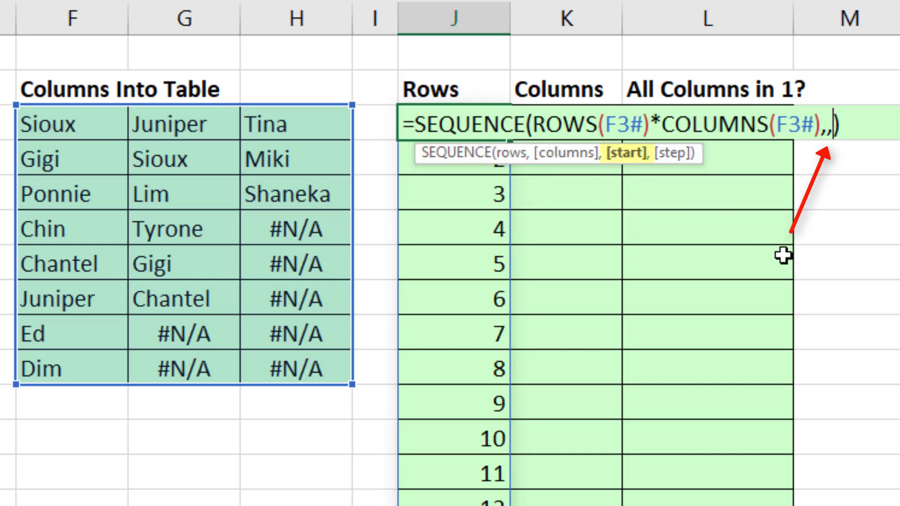
text(0)
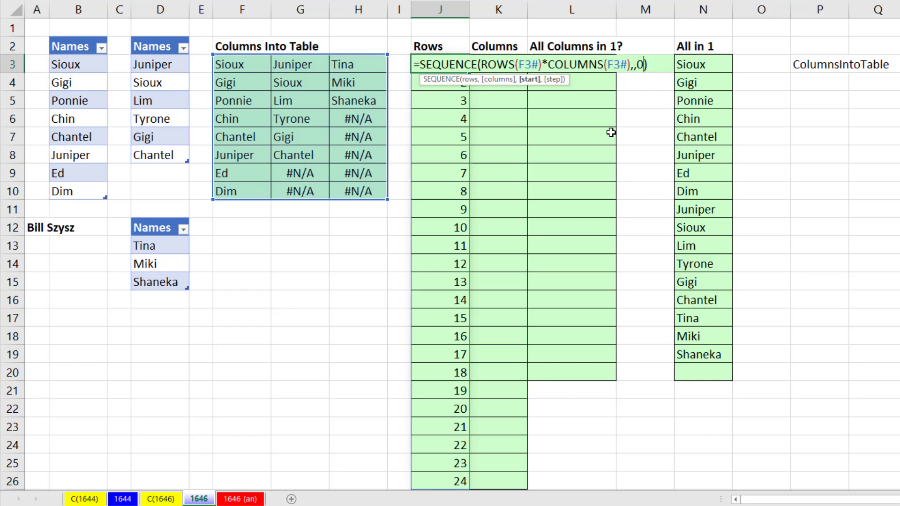
key(Return)
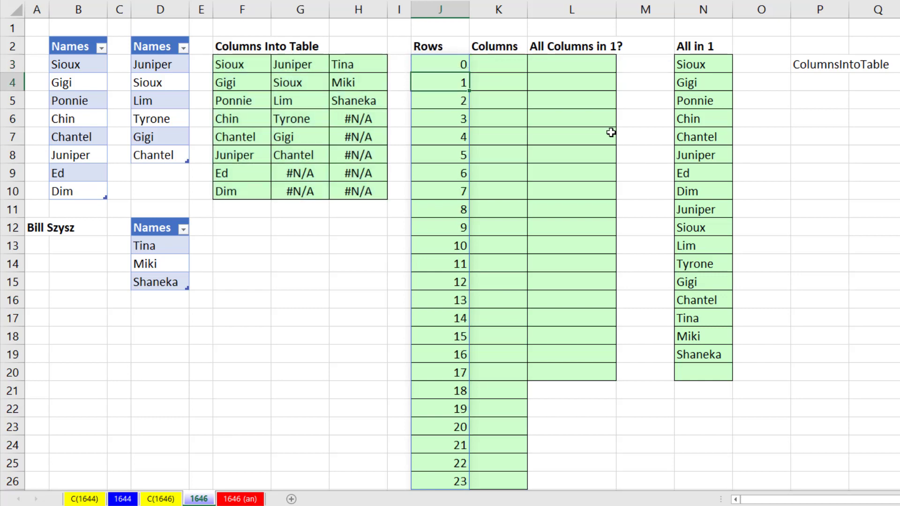
click(466, 66)
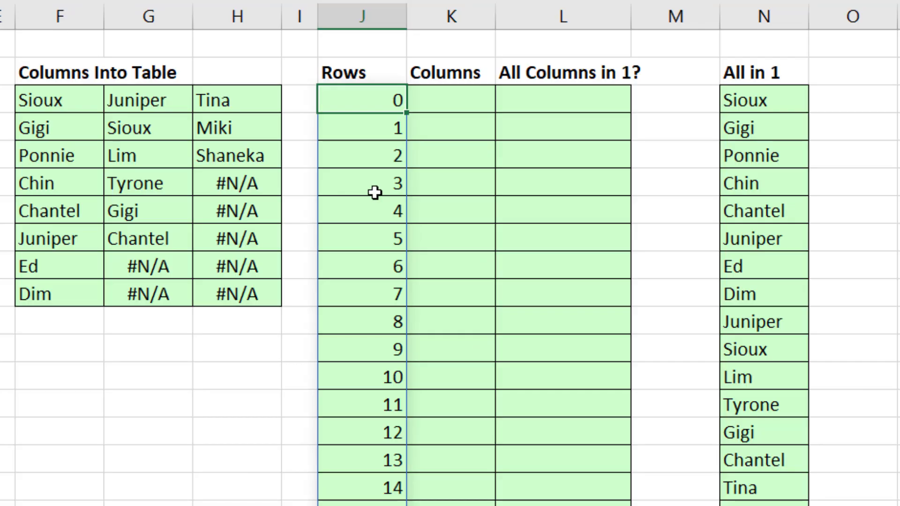
Step: Wrap J3's SEQUENCE in MOD(...,ROWS(F3#)) so the numbers cycle 0 to 7
double_click(418, 68)
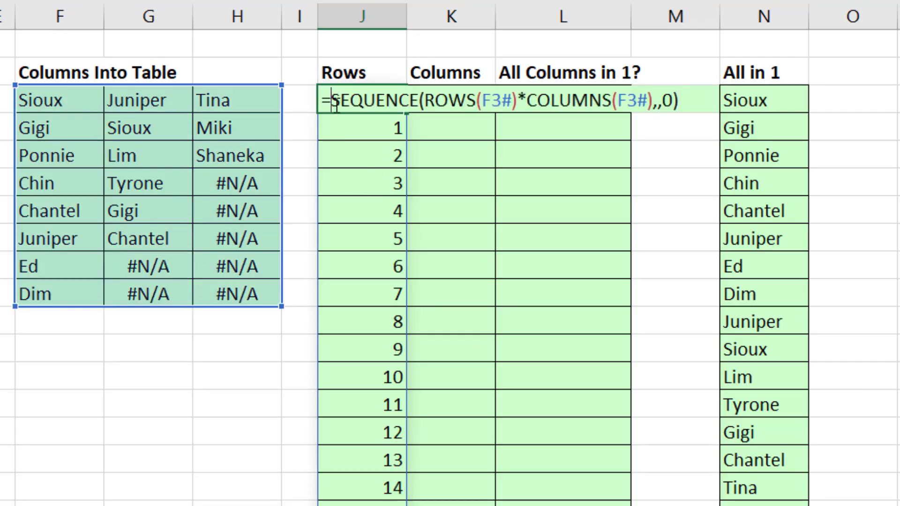
text(mod)
key(Tab)
key(shift+End)
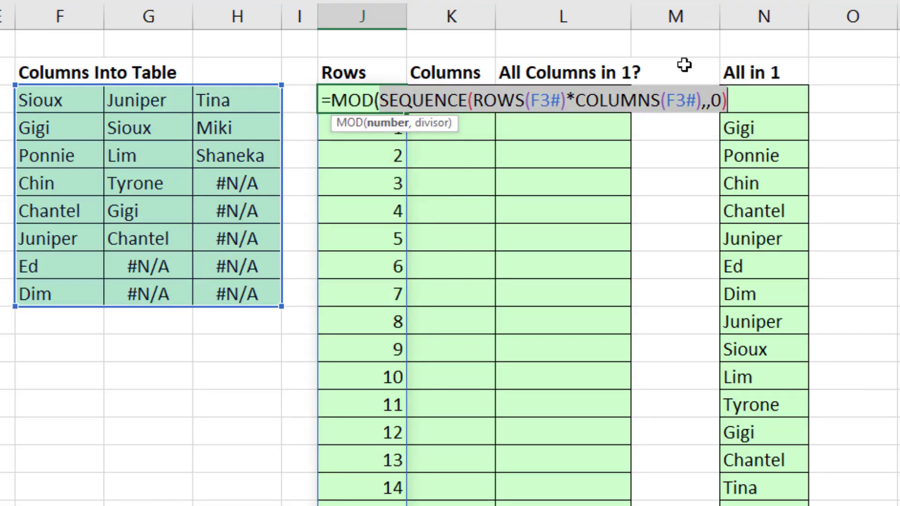
key(End)
text(,)
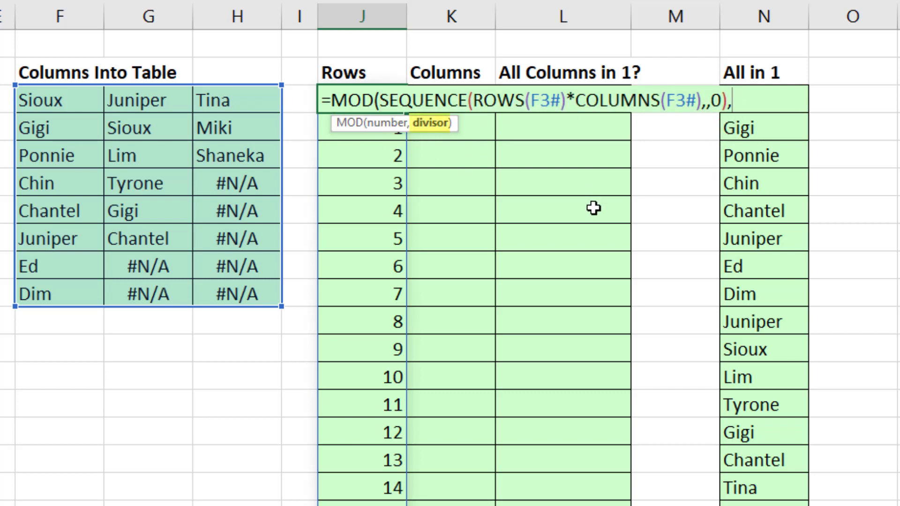
text(rows)
key(Tab)
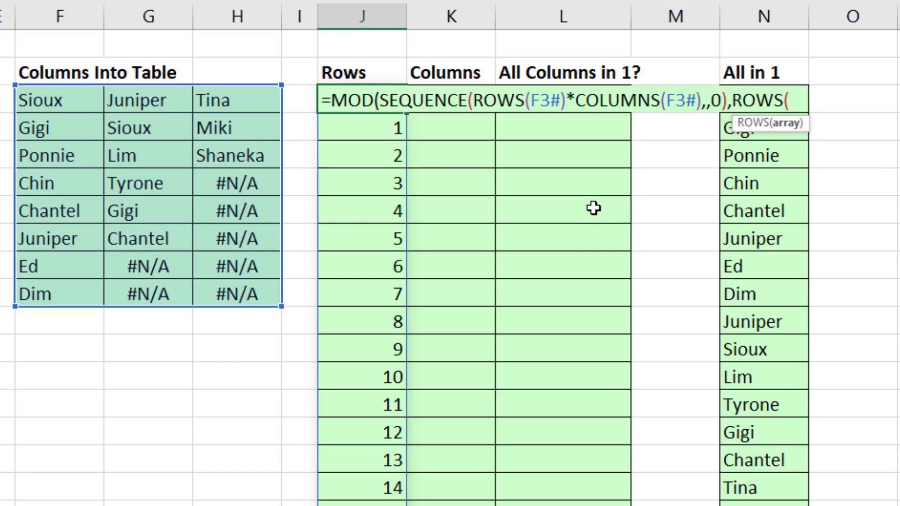
text(F3#)
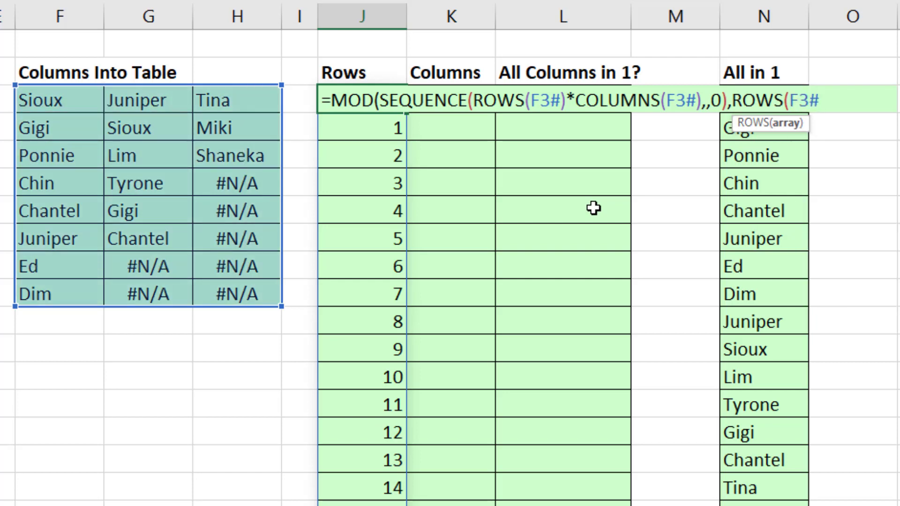
text())
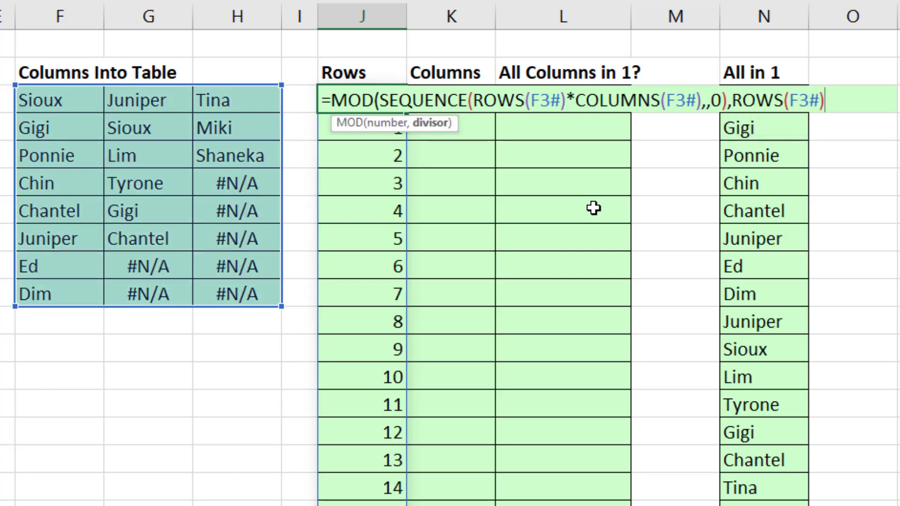
text())
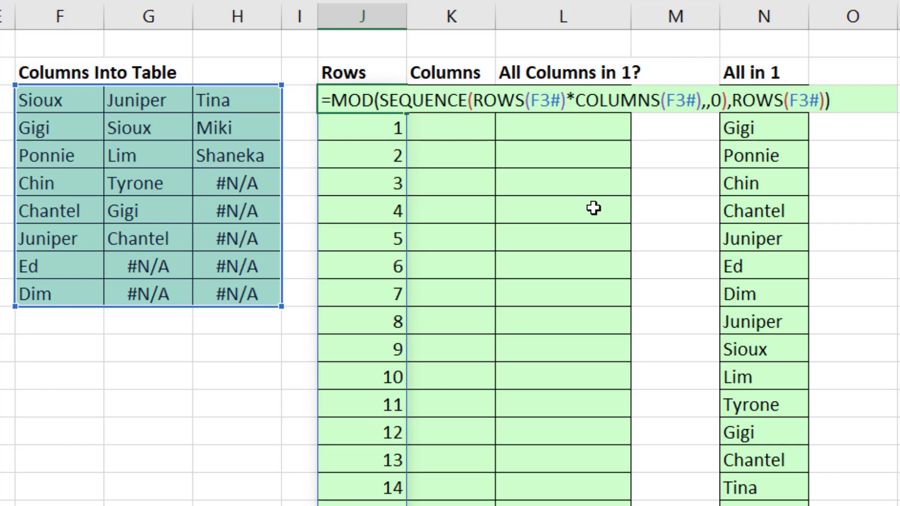
key(Return)
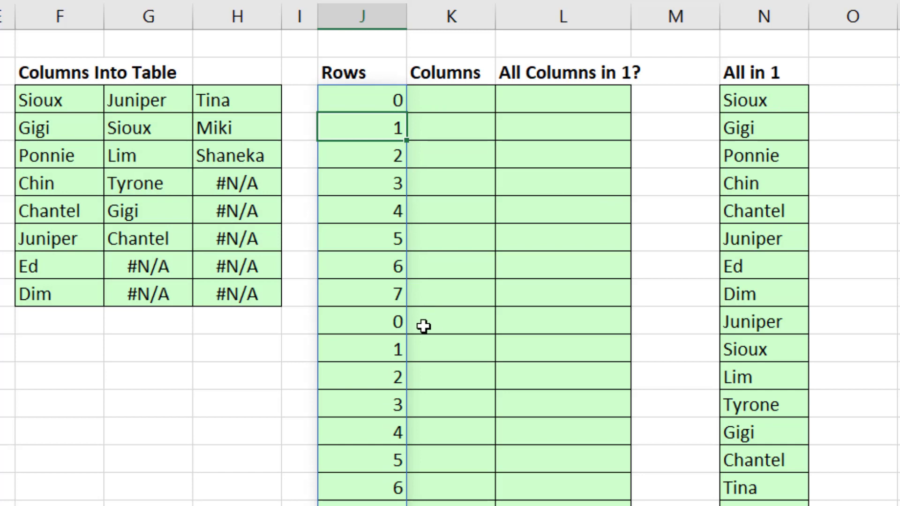
Step: Append +1 to J3's formula so the row numbers cycle 1 to 8
double_click(373, 96)
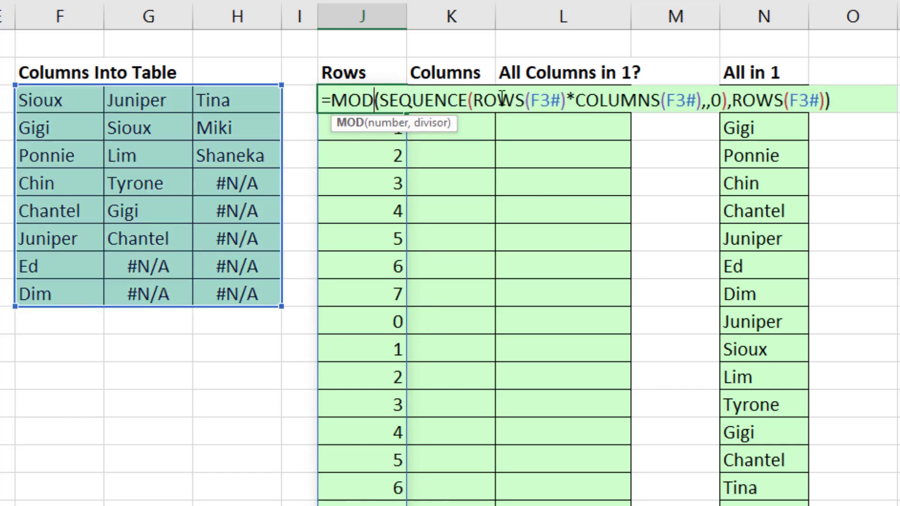
click(835, 100)
text(+1)
key(Return)
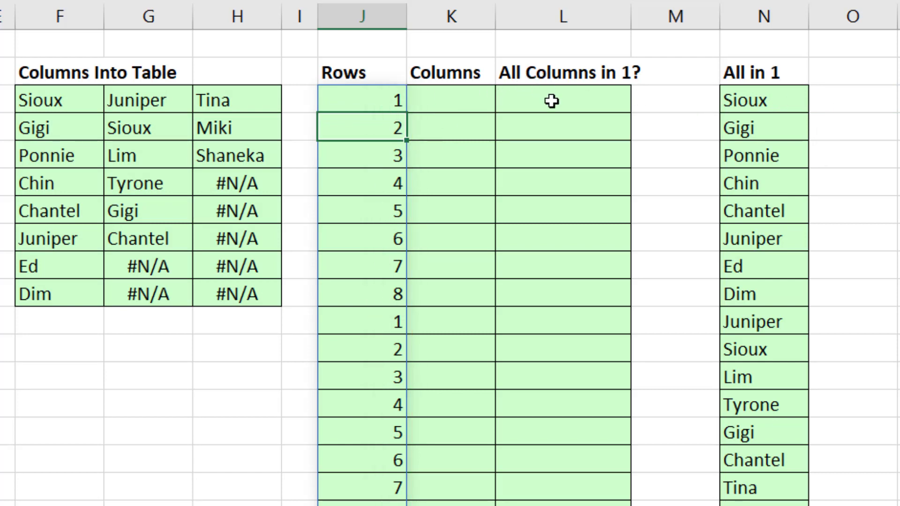
Step: Copy the SEQUENCE part of J3's formula and paste it into K3 after =
click(458, 100)
double_click(371, 107)
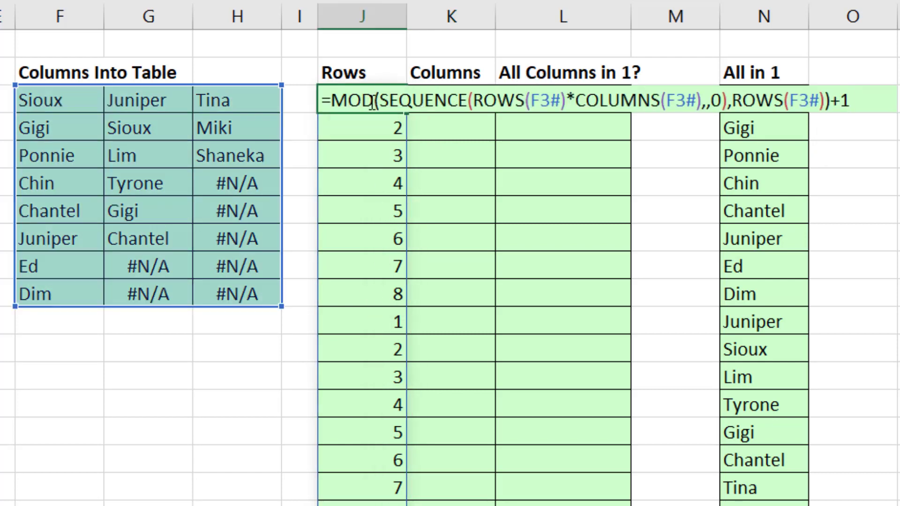
drag(378, 100, 727, 101)
key(ctrl+c)
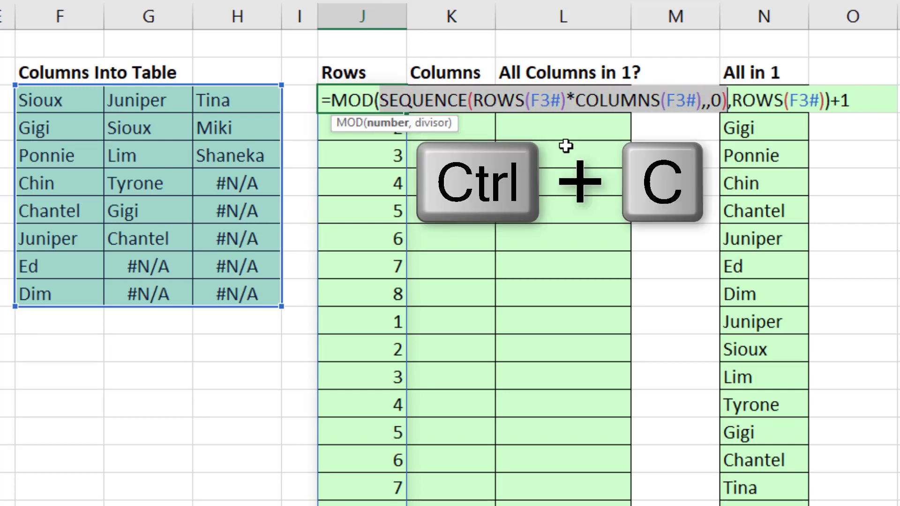
key(Escape)
click(472, 100)
text(=)
key(ctrl+v)
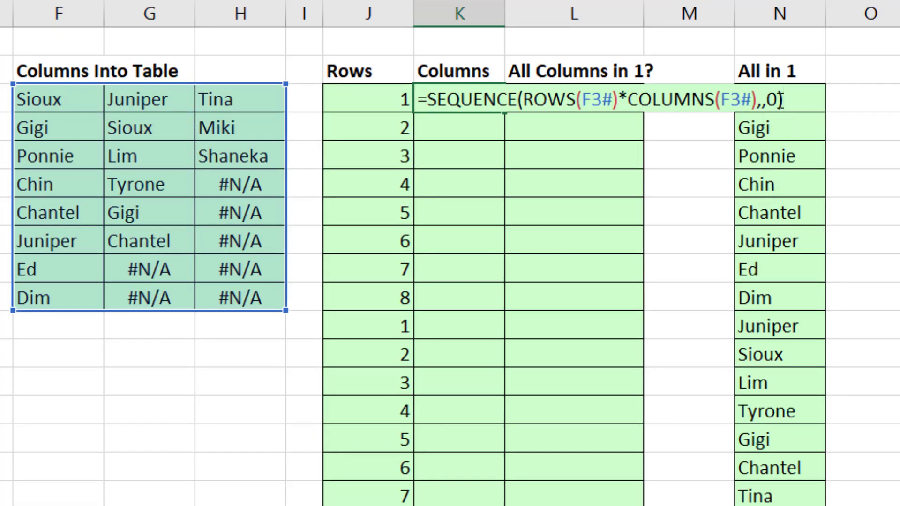
Step: Give K3's SEQUENCE a step of 1/ROWS(F3#), checked as 0.125, and commit it
click(780, 102)
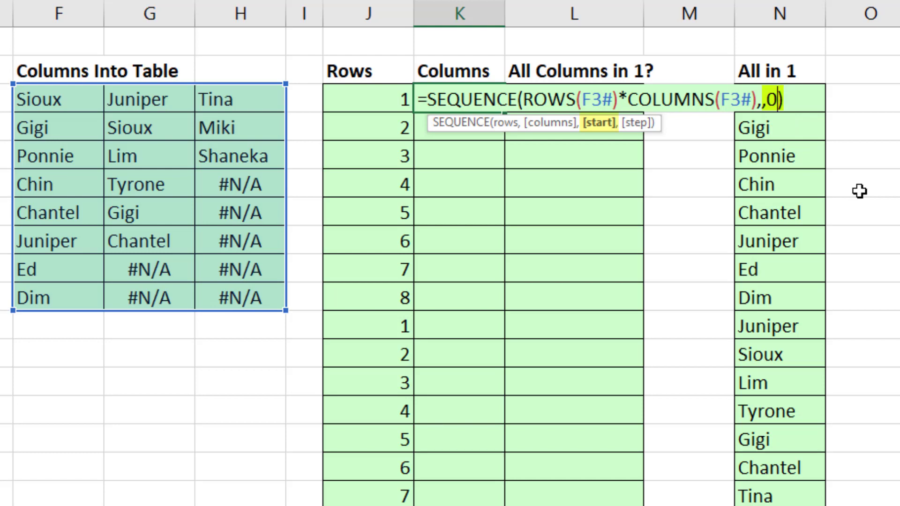
text(,)
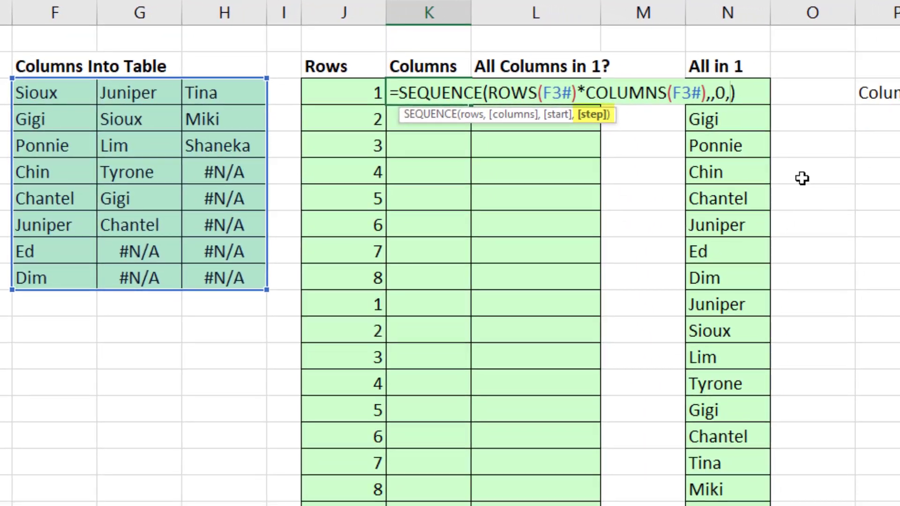
text(1/)
text(rows)
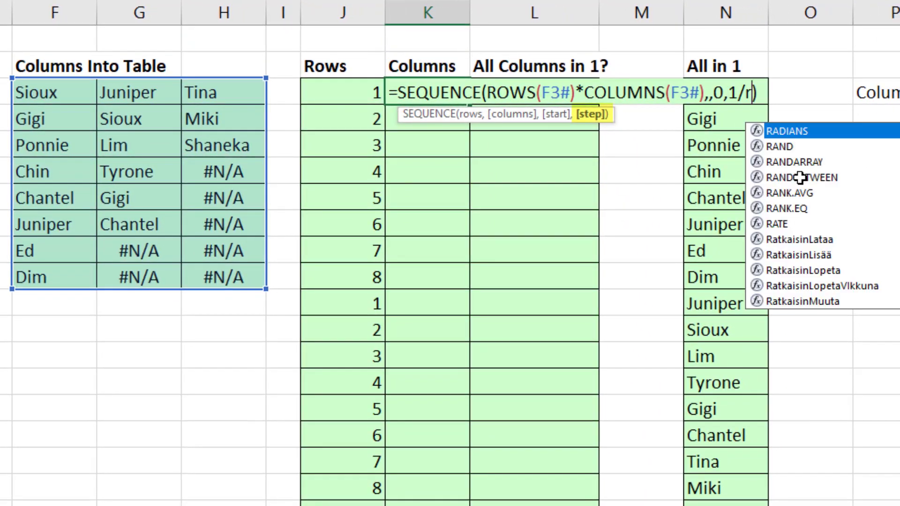
key(Tab)
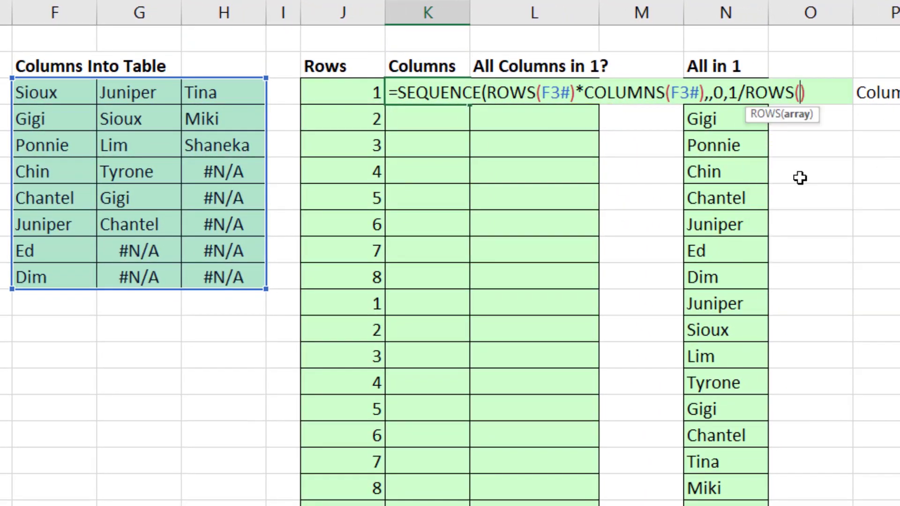
text(F3#)
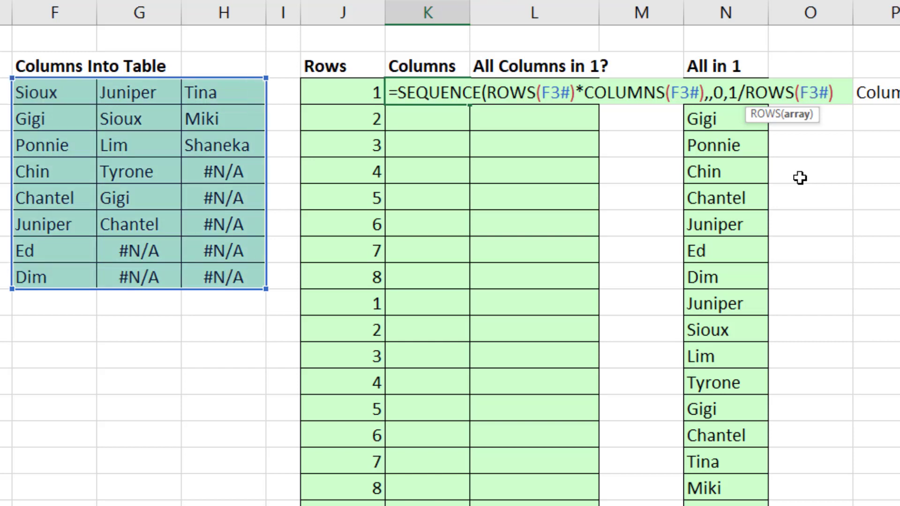
text())
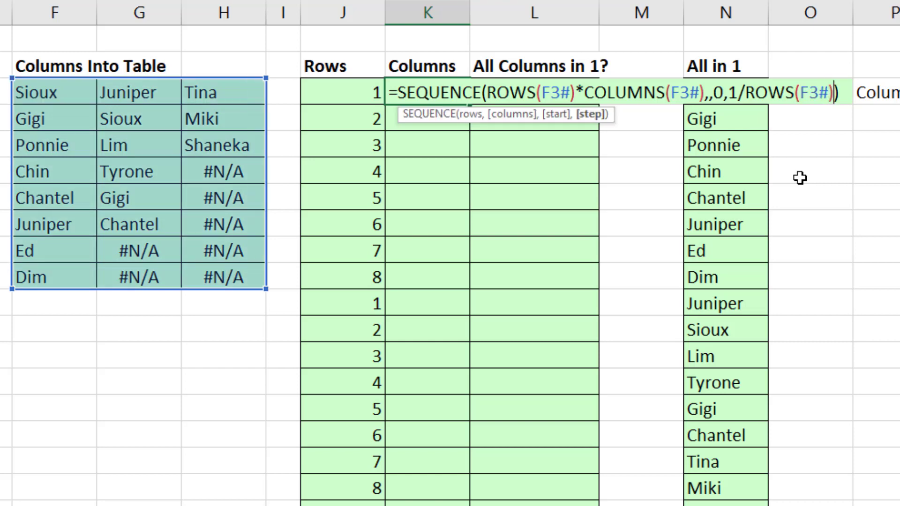
click(613, 115)
key(F9)
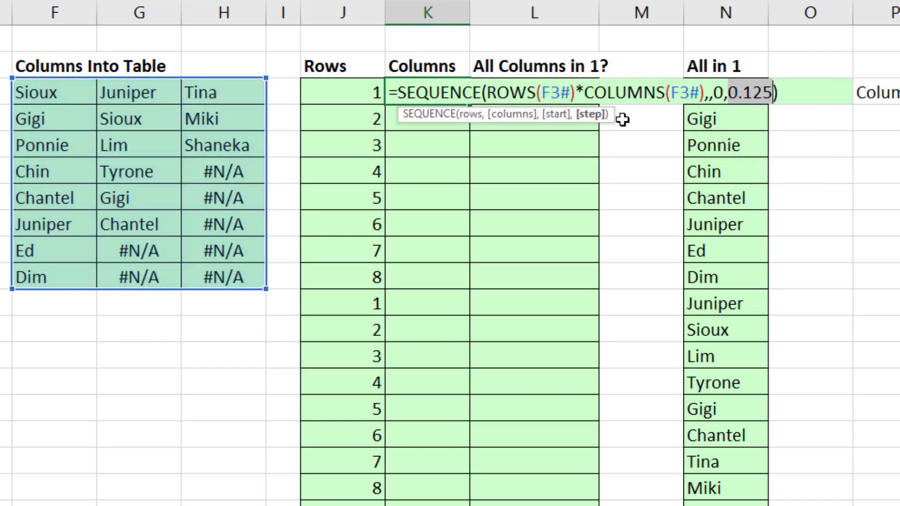
key(ctrl+z)
key(ctrl+Return)
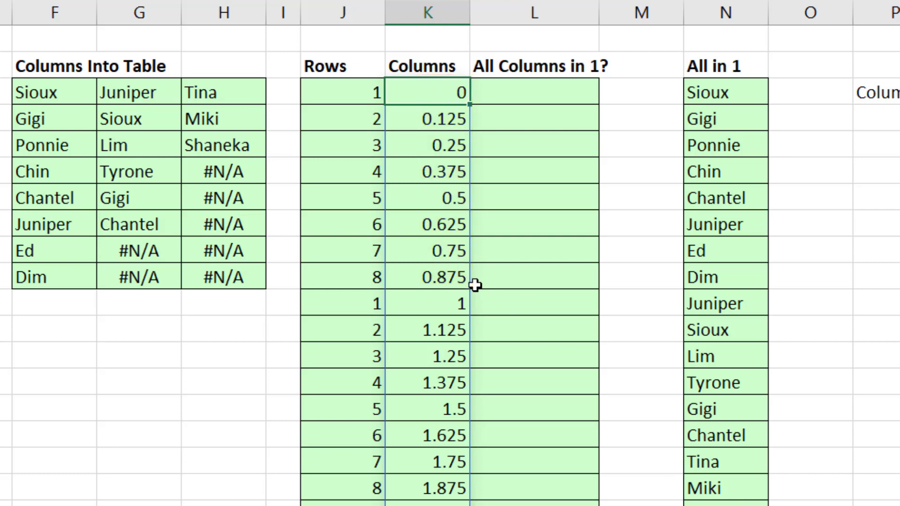
Step: Append +1 to K3's formula so the Columns sequence starts at 1
key(F2)
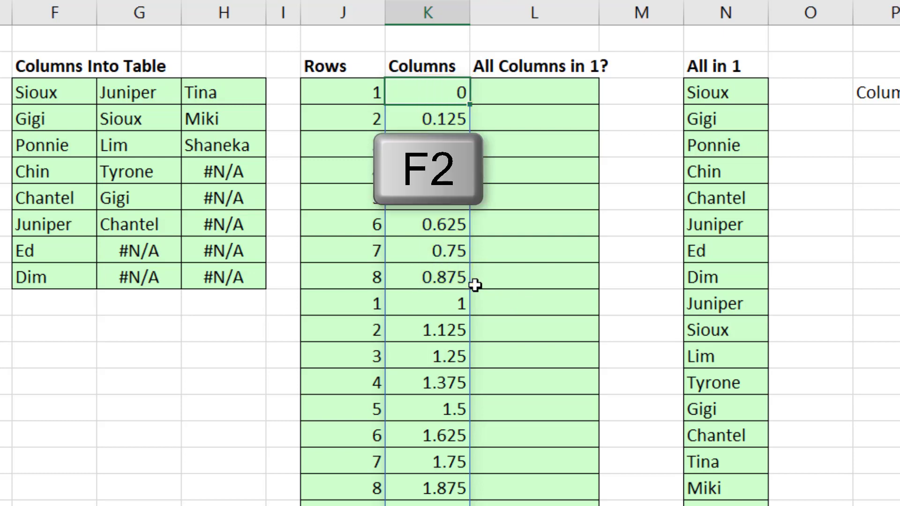
text(+1)
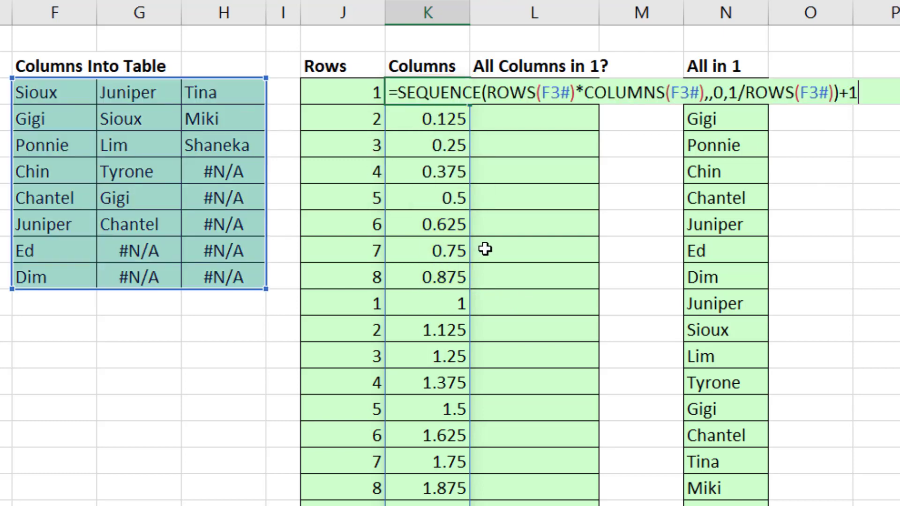
key(ctrl+Return)
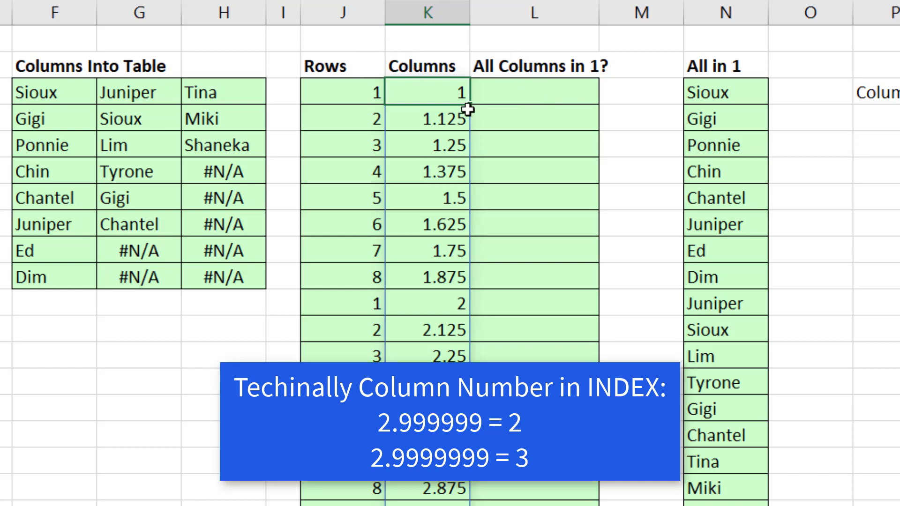
Step: Enter =INDEX(F3#,J3#,K3#) in L3 to spill every name, #N/A gaps included, into one column
click(518, 91)
text(=in)
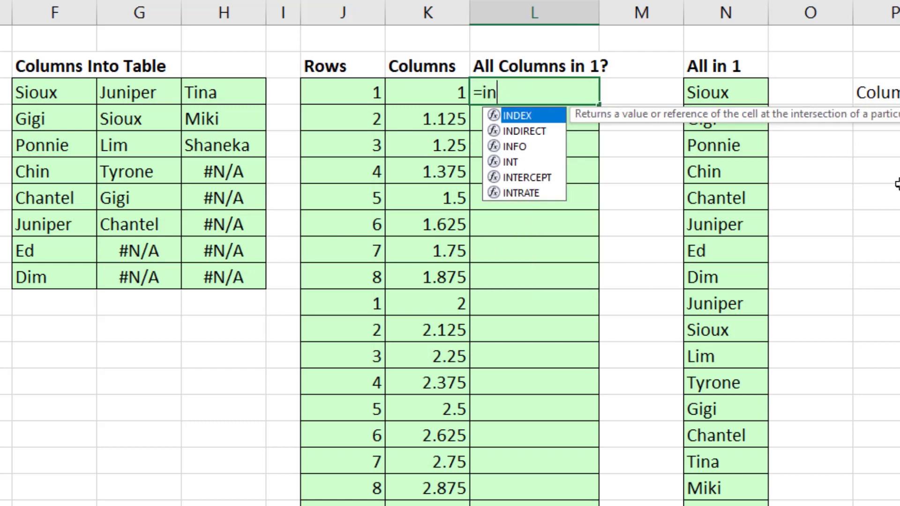
key(Tab)
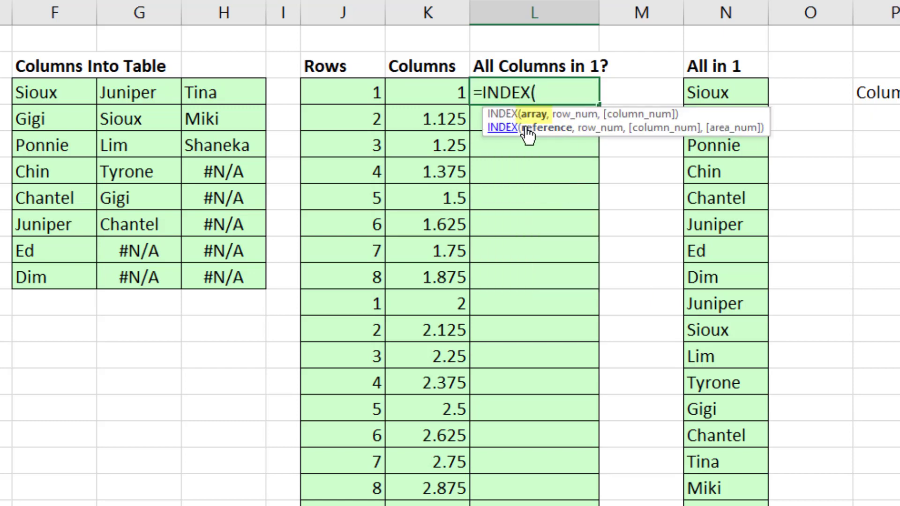
text(F)
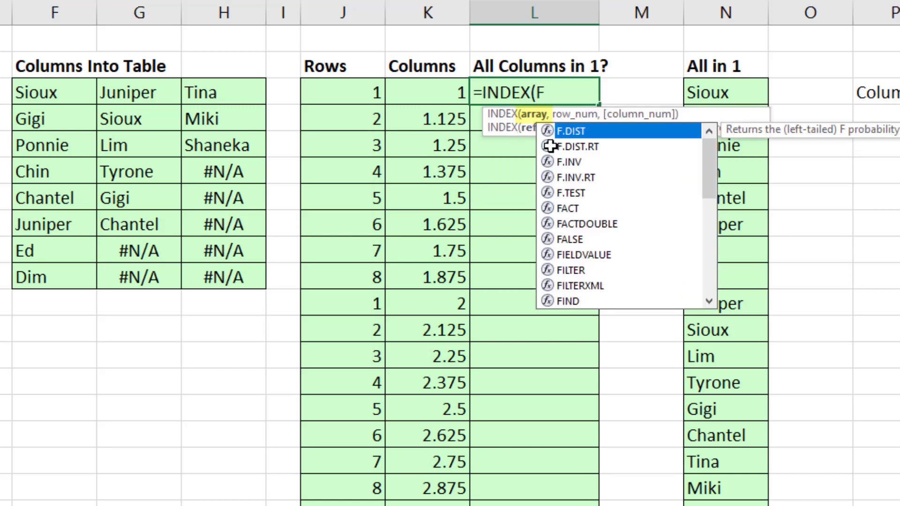
text(3#,)
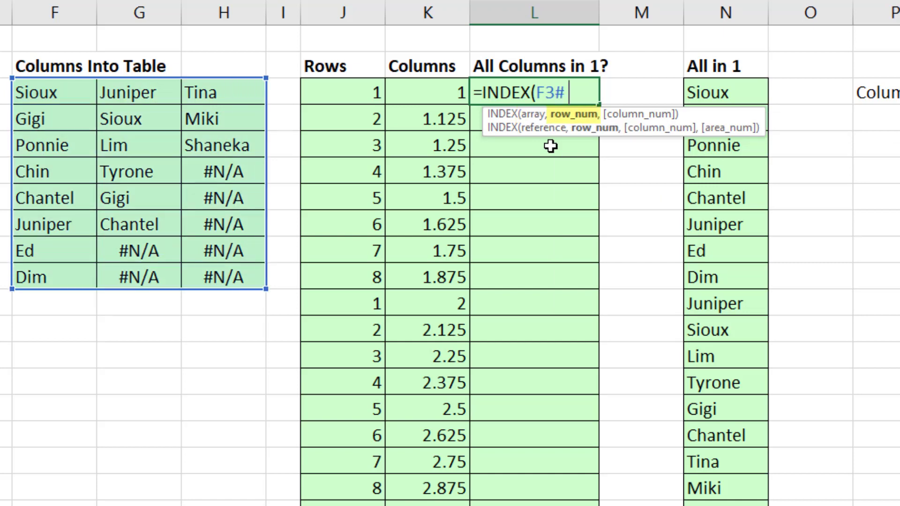
click(359, 95)
text(#)
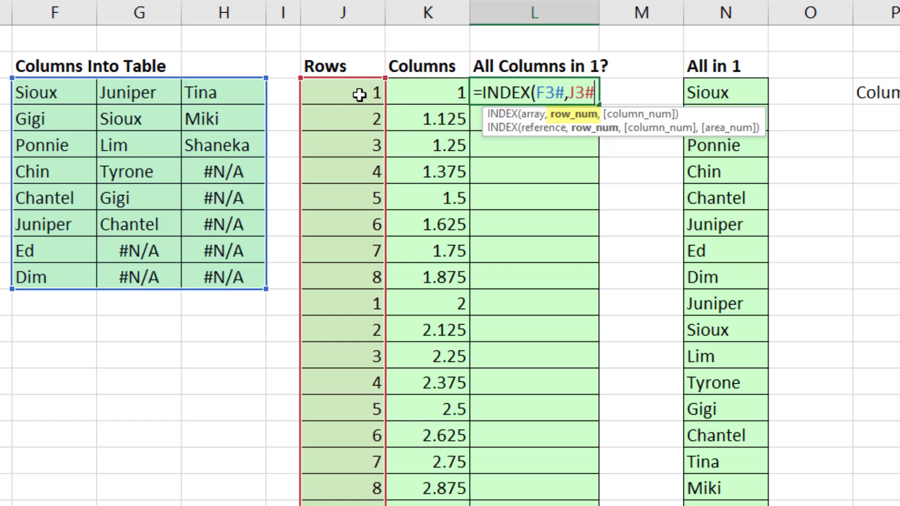
text(,)
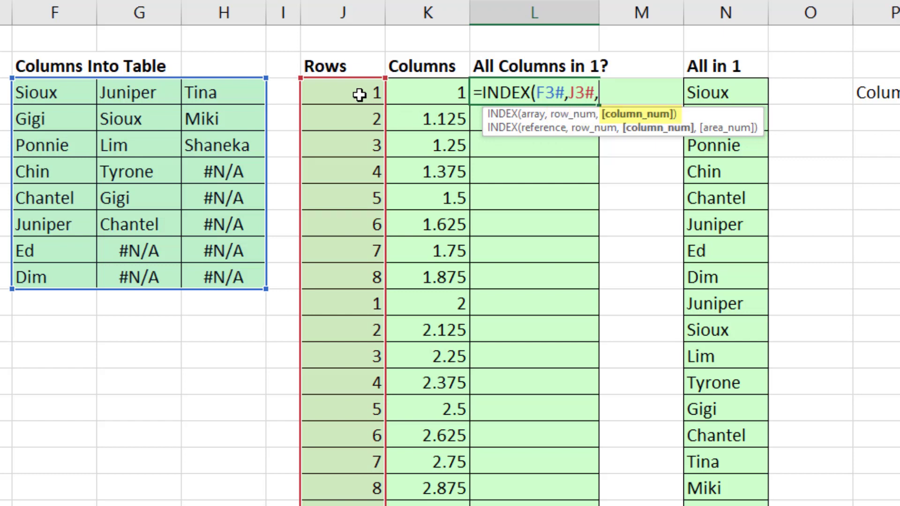
click(408, 83)
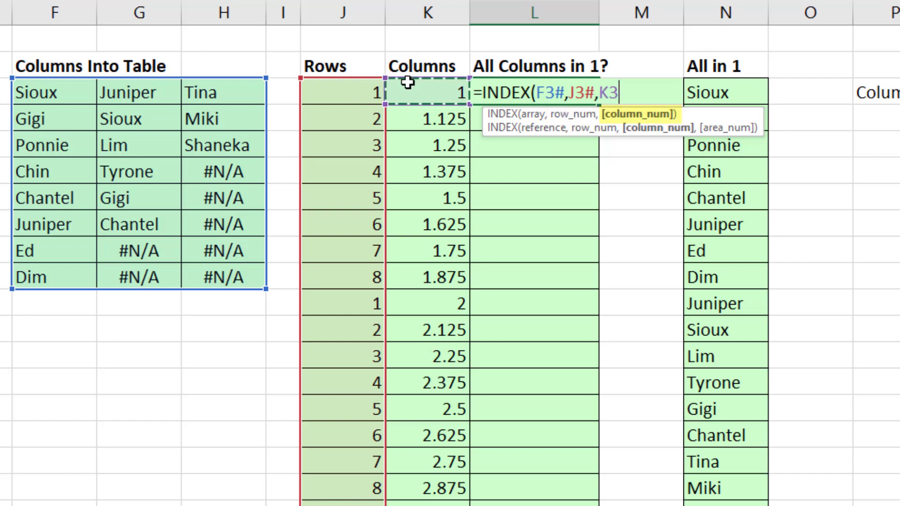
text(#))
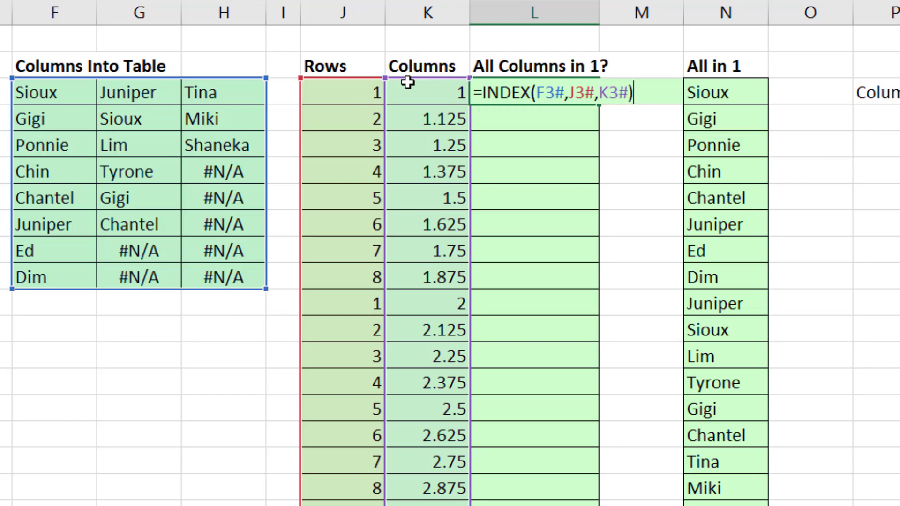
key(Return)
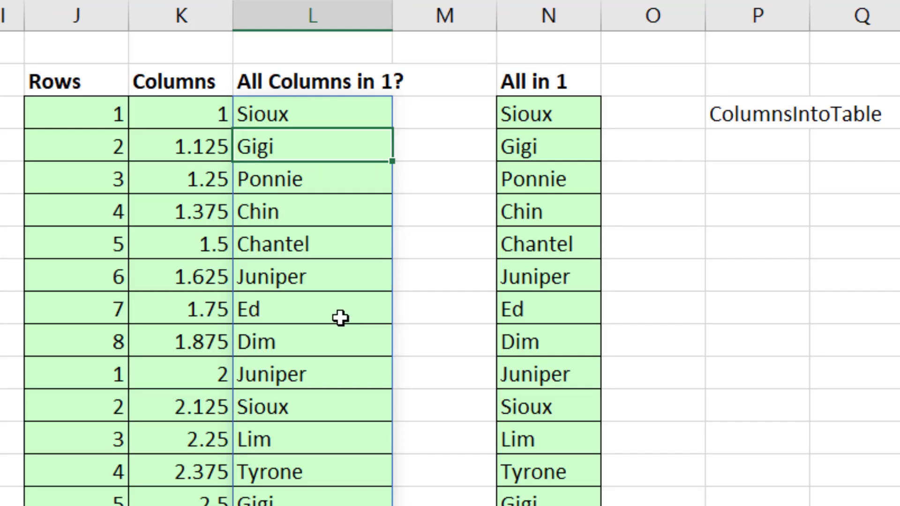
Step: Copy L3's INDEX expression and wrap the formula in FILTER
click(305, 101)
double_click(254, 115)
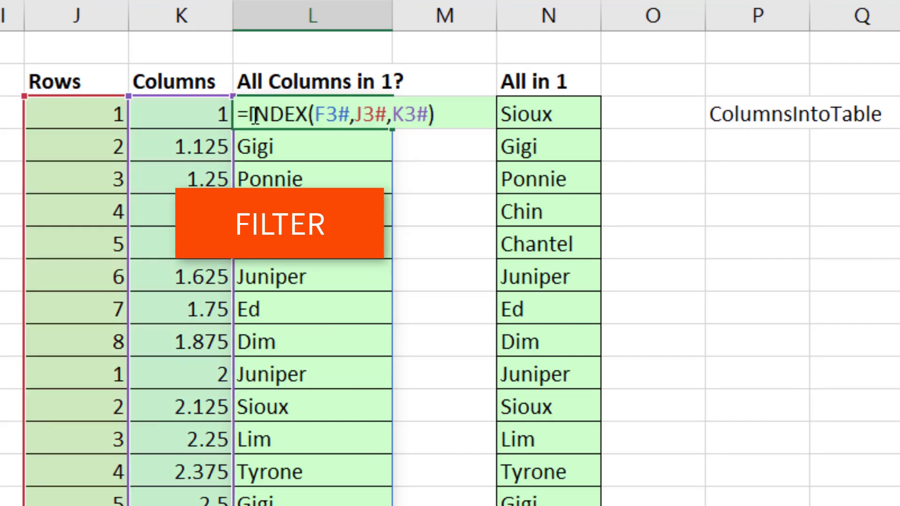
drag(255, 115, 488, 132)
key(ctrl+c)
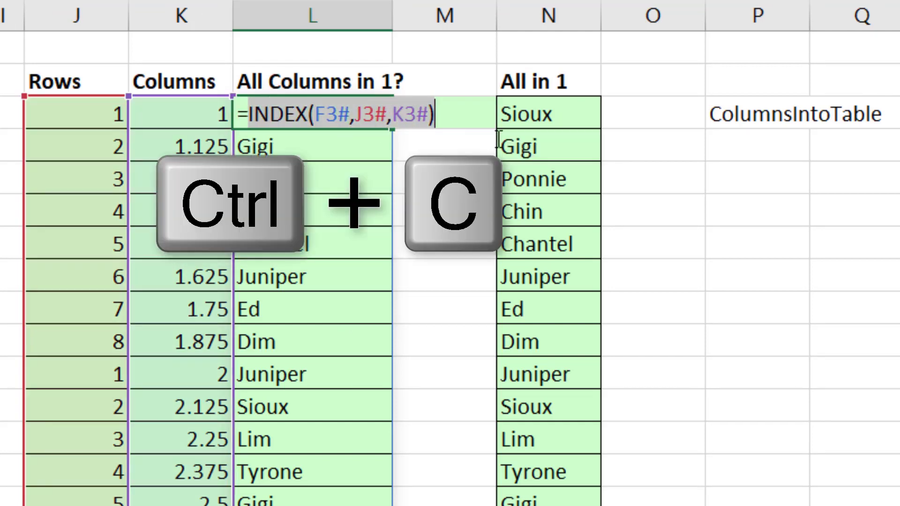
key(Left)
text(fil)
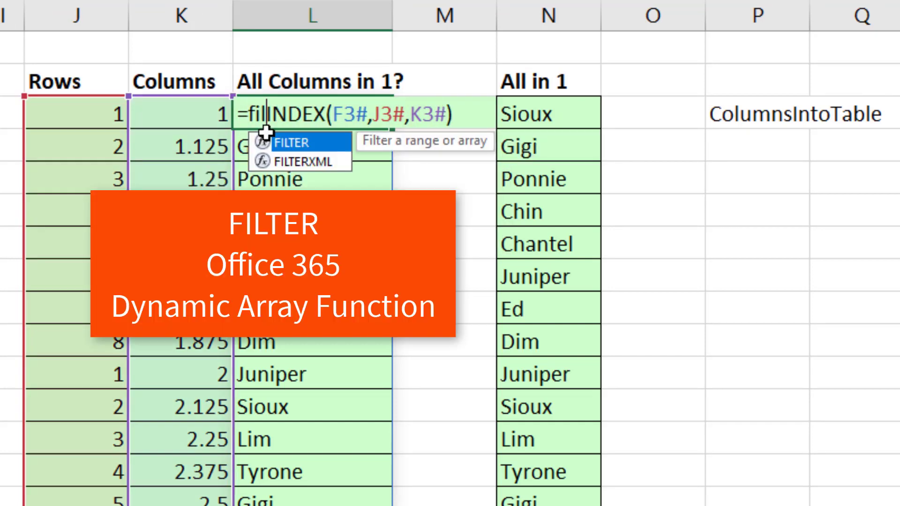
key(Tab)
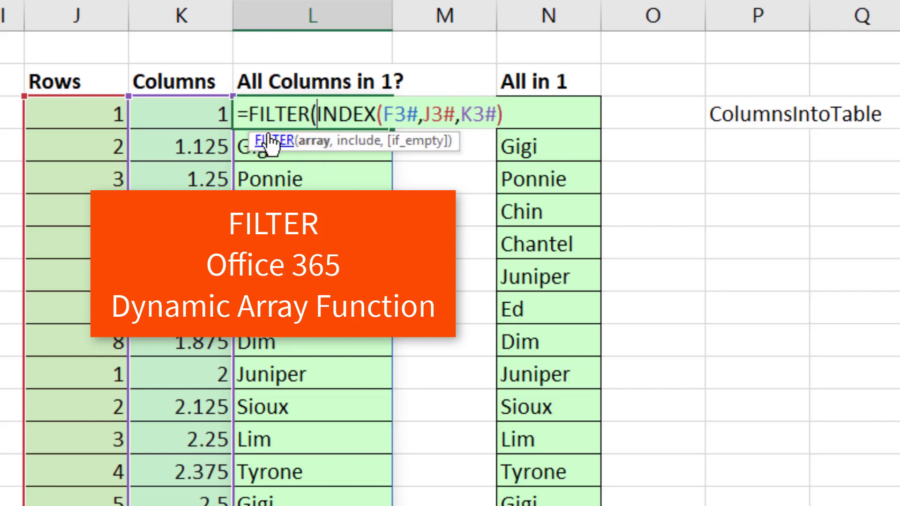
Step: Add NOT(ISNA(INDEX(F3#,J3#,K3#))) as FILTER's condition so L3 lists only real names
key(End)
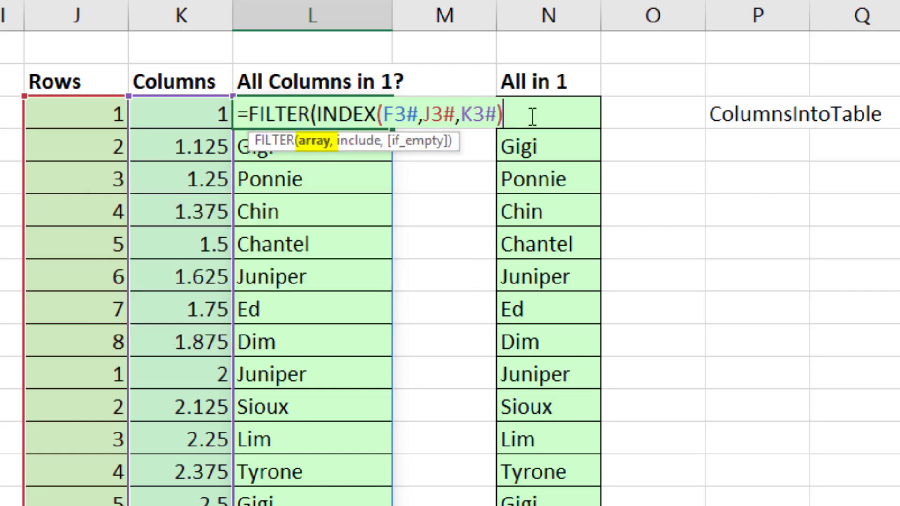
text(,)
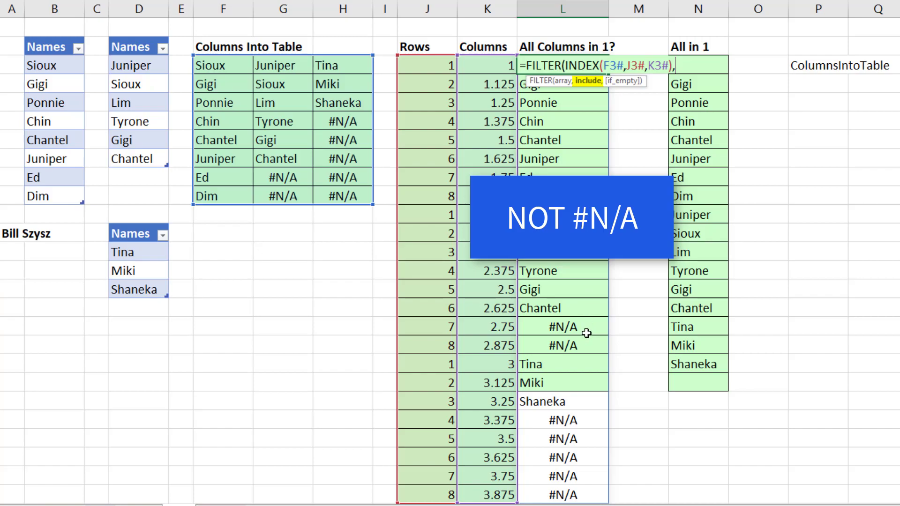
text(not)
key(Tab)
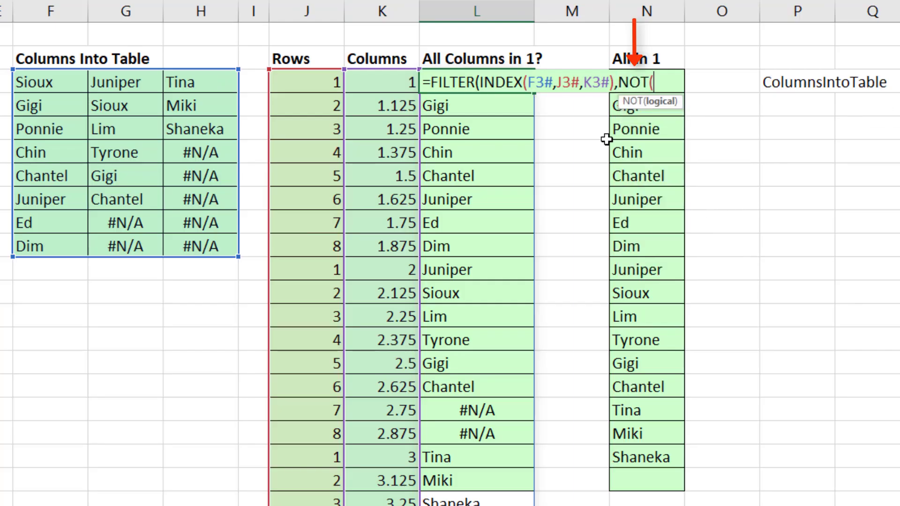
text(isna)
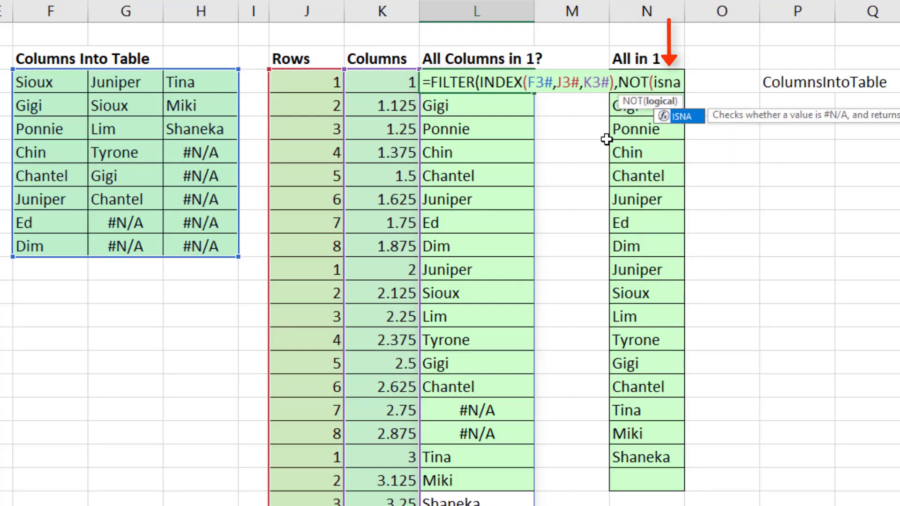
key(Tab)
key(ctrl+v)
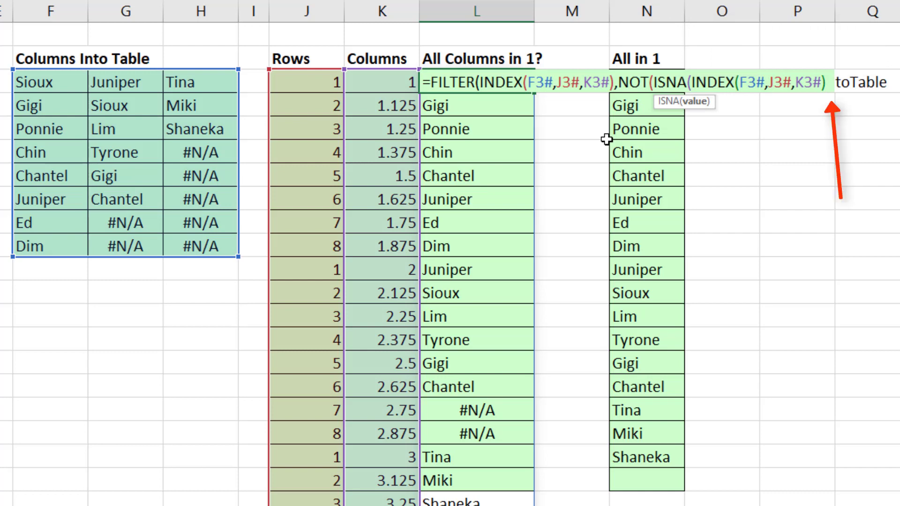
text()))
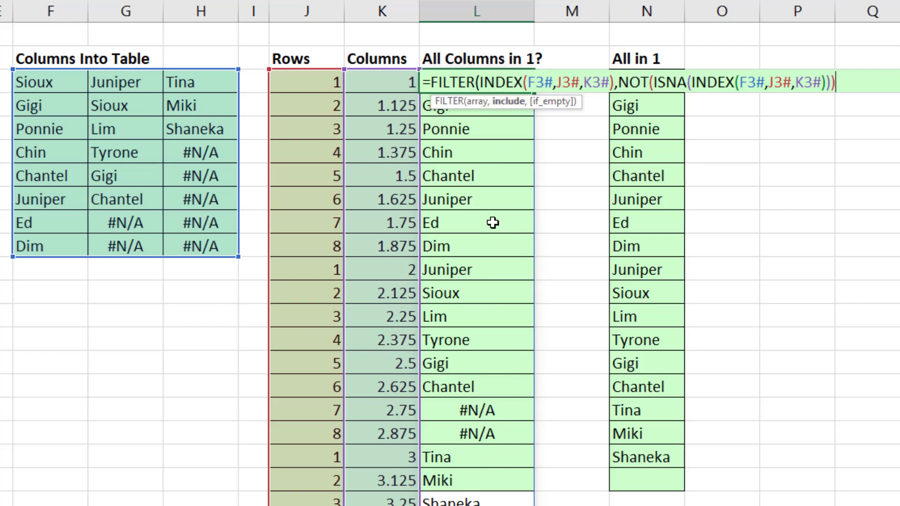
text())
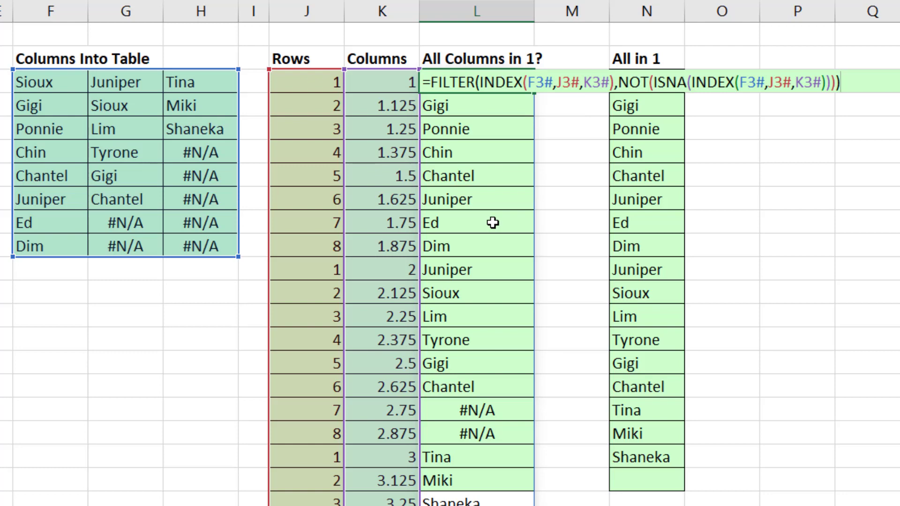
key(Return)
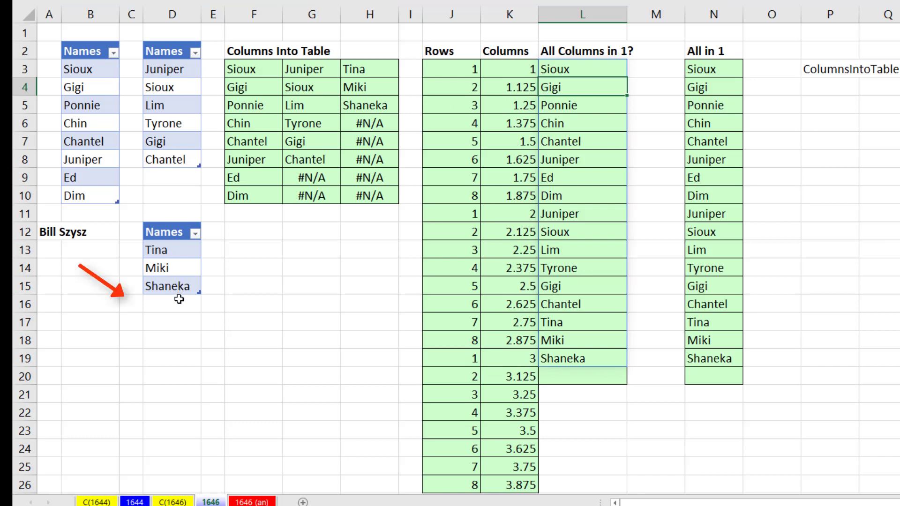
Step: Add 'Ty' as a test name under the third Names table, then undo it
click(175, 302)
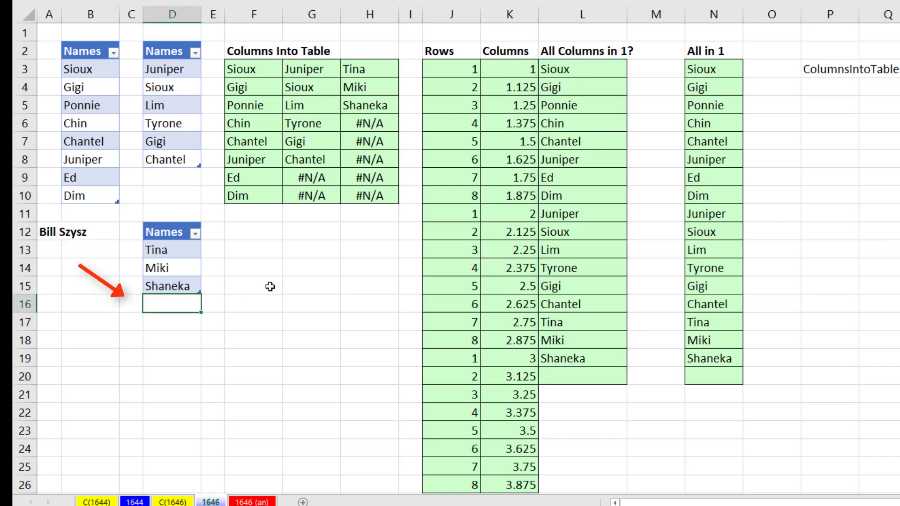
text(Ty)
key(Return)
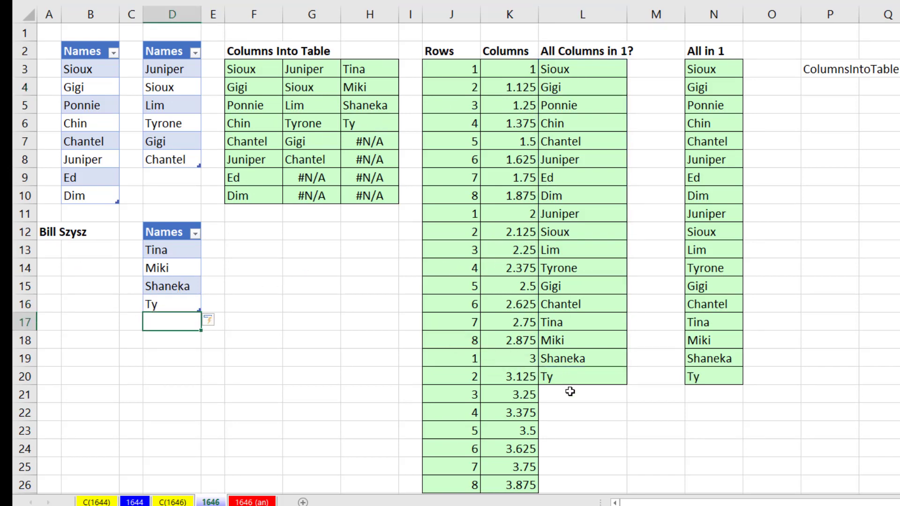
key(ctrl+z)
key(ctrl+z)
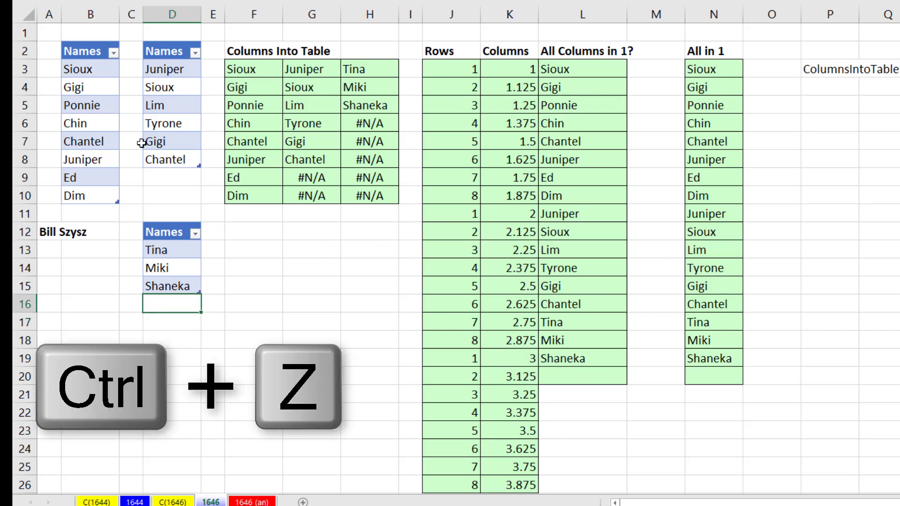
Step: Shrink the first Names table to just Sioux and Gigi and select columns F through K
drag(117, 202, 104, 93)
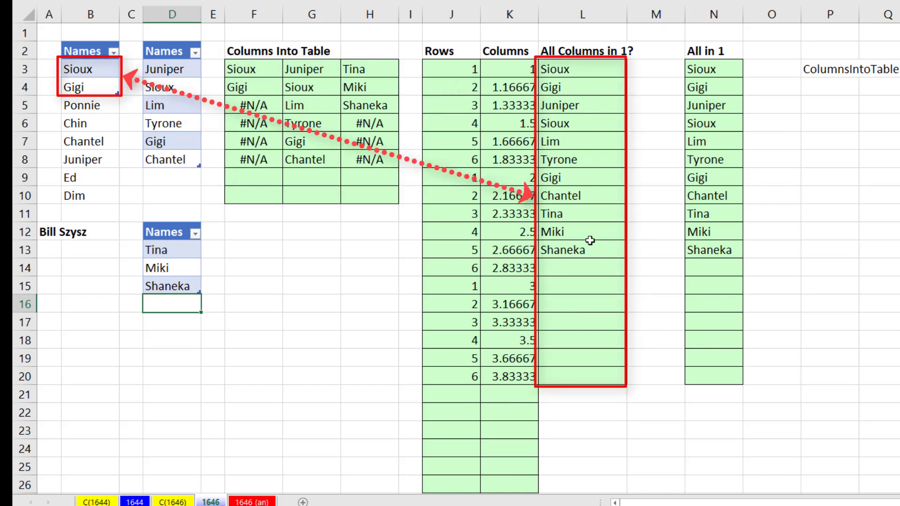
mouse_move(254, 14)
mouse_down()
mouse_move(605, 14)
mouse_move(517, 16)
mouse_up()
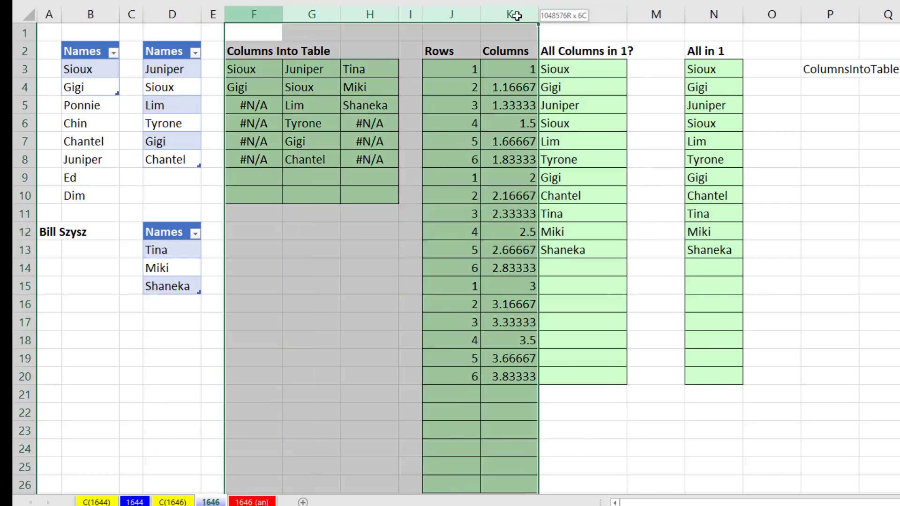
Step: Select L3 and scroll right to view the FILTER spill range and CHOOSE formula
click(546, 66)
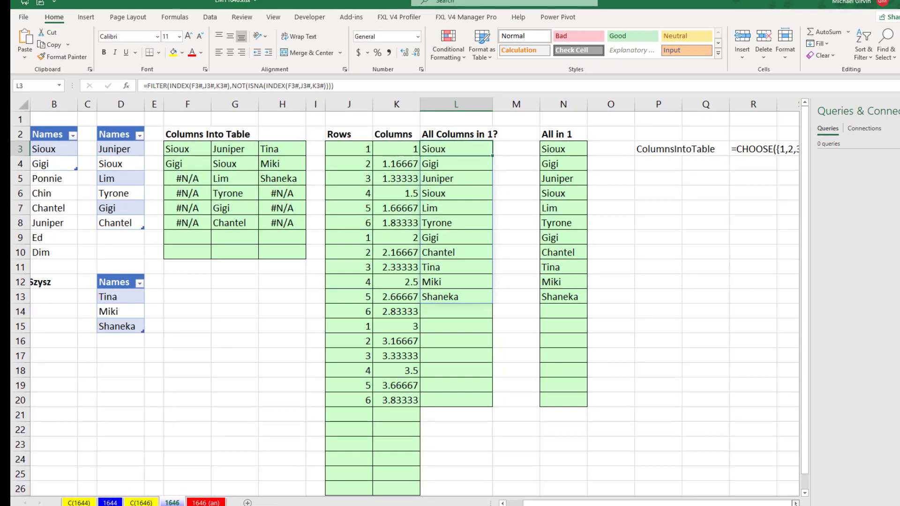
scroll(450, 282, right, 3)
scroll(415, 300, right, 2)
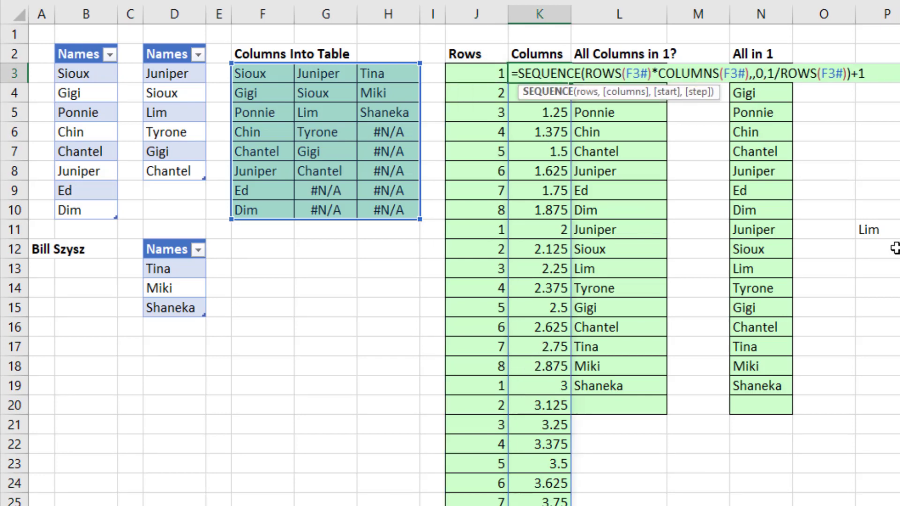
Step: Leave the K3 SEQUENCE formula without changes
key(Return)
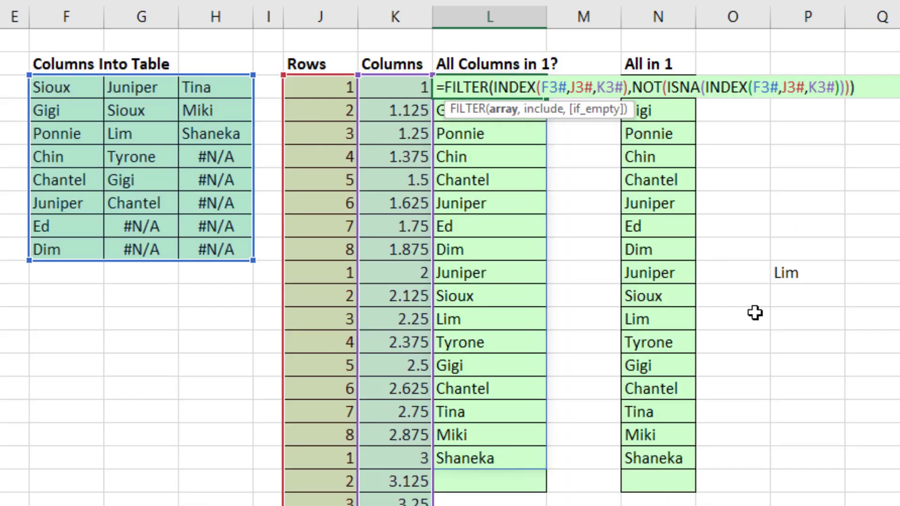